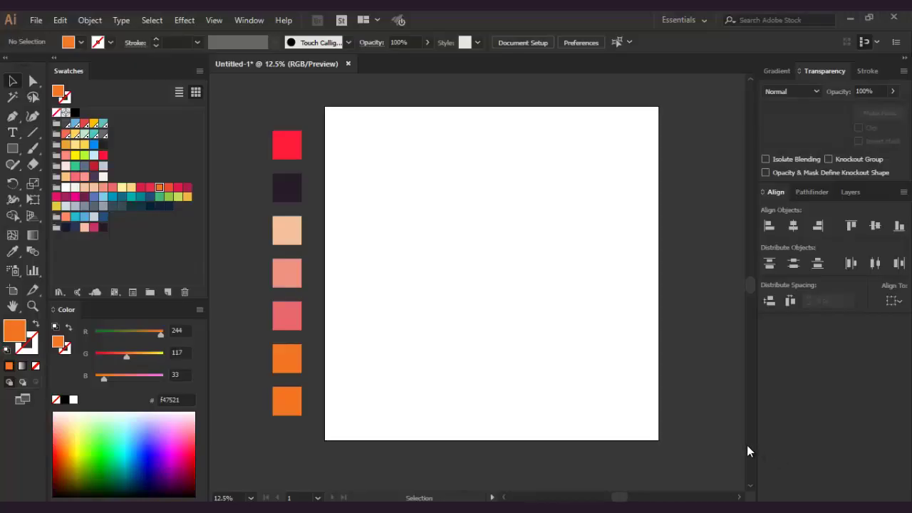
# - Draw a rectangle covering the whole artboard and fill it with the red swatch
pyautogui.press('m')
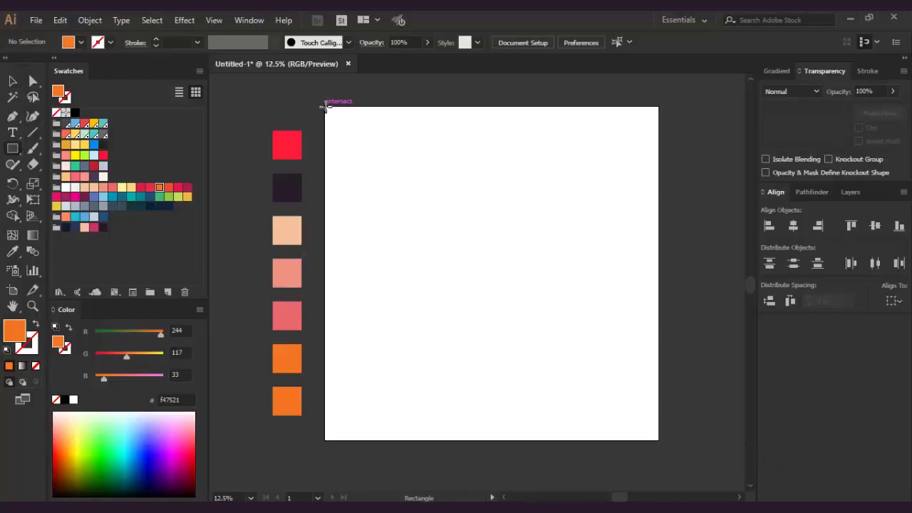
pyautogui.moveTo(325, 106); pyautogui.dragTo(659, 440)
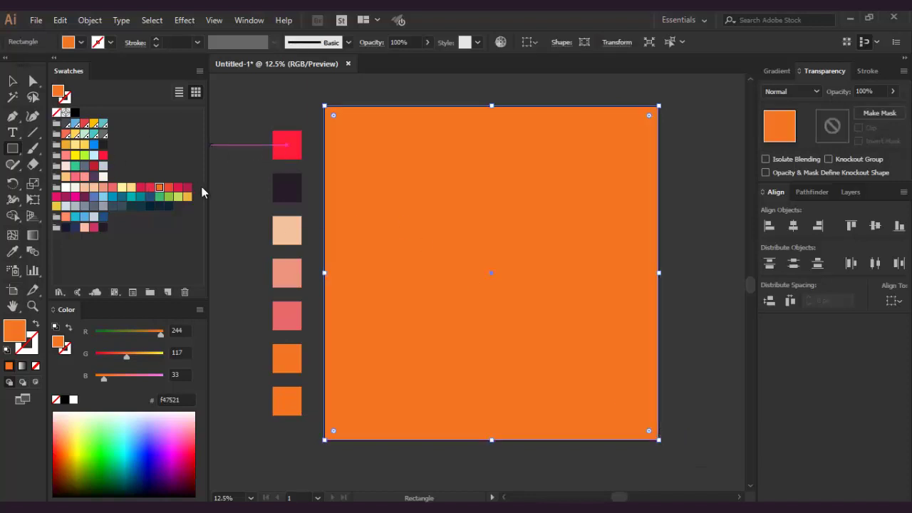
pyautogui.press('i')
pyautogui.click(285, 144)
pyautogui.press('v')
pyautogui.click(317, 147)
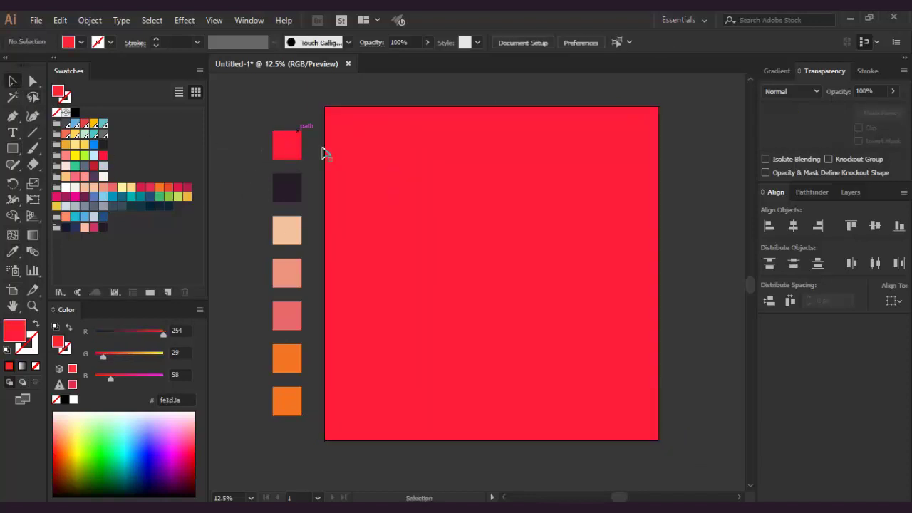
# - Lock the red background rectangle in place via Object > Lock > Selection
pyautogui.click(422, 141)
pyautogui.click(90, 19)
pyautogui.click(335, 86)
pyautogui.scroll(-1, 417, 175)
pyautogui.scroll(1, 443, 194)
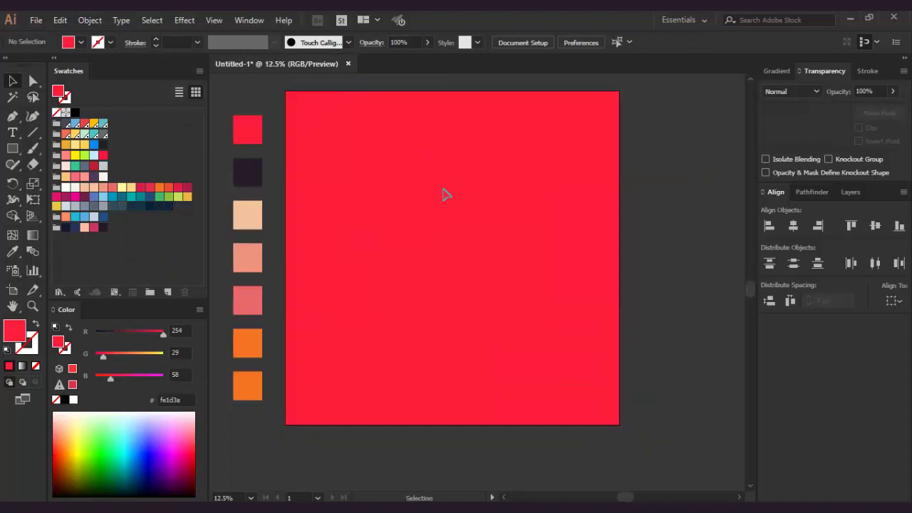
pyautogui.scroll(1, 443, 194)
pyautogui.hscroll(-1, 426, 194)
# - Draw a tall rounded-rectangle face near the artboard centre, enlarge it, and fill it peach
pyautogui.moveTo(14, 147); pyautogui.dragTo(57, 163)
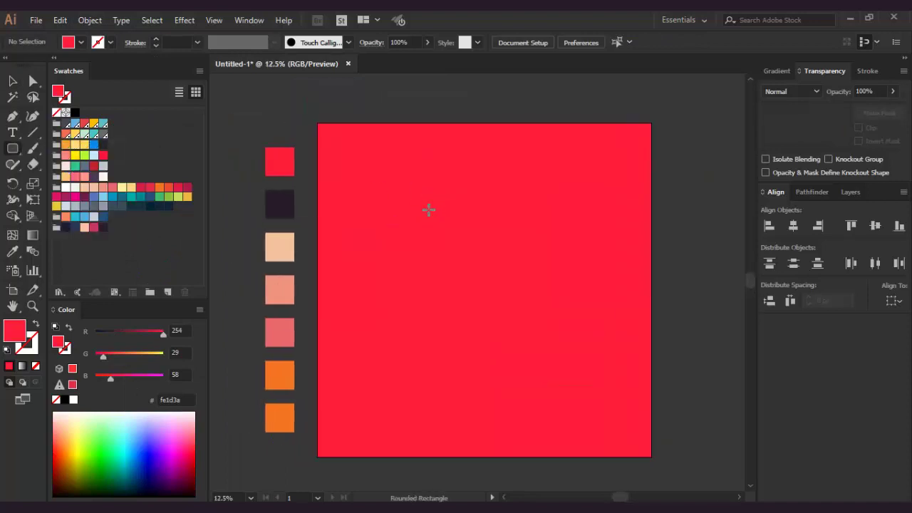
pyautogui.moveTo(427, 208)
pyautogui.mouseDown()
pyautogui.moveTo(499, 325)
pyautogui.moveTo(491, 303)
pyautogui.mouseUp()
pyautogui.moveTo(444, 225); pyautogui.dragTo(510, 318)
pyautogui.moveTo(518, 273); pyautogui.dragTo(497, 276)
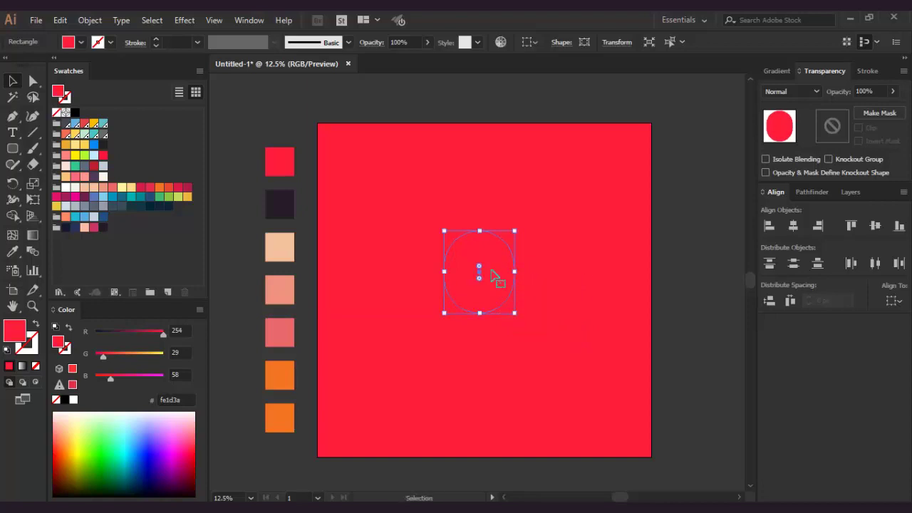
pyautogui.moveTo(516, 314); pyautogui.dragTo(520, 325)
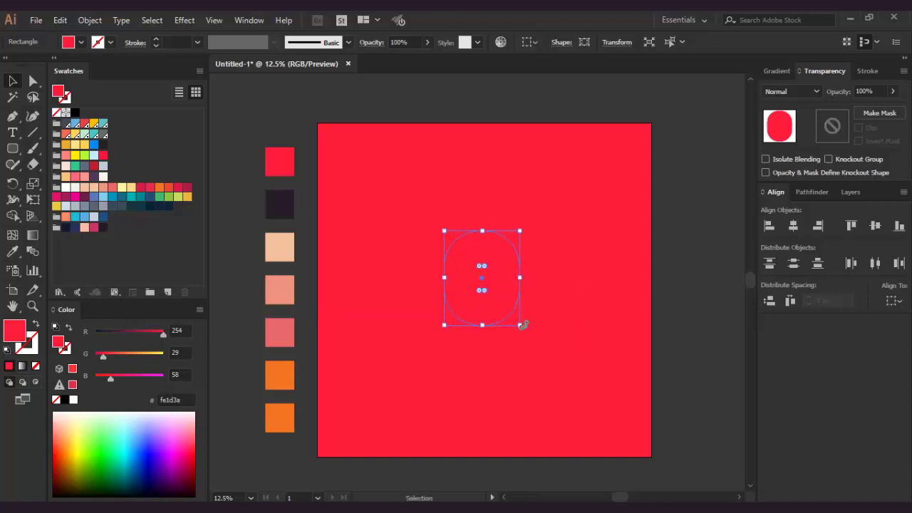
pyautogui.click(499, 299)
pyautogui.click(86, 188)
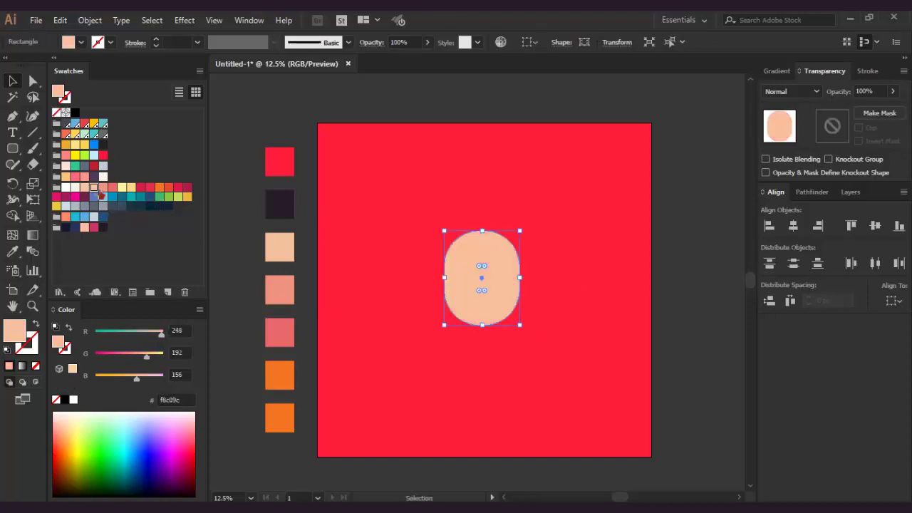
pyautogui.press('i')
pyautogui.click(280, 255)
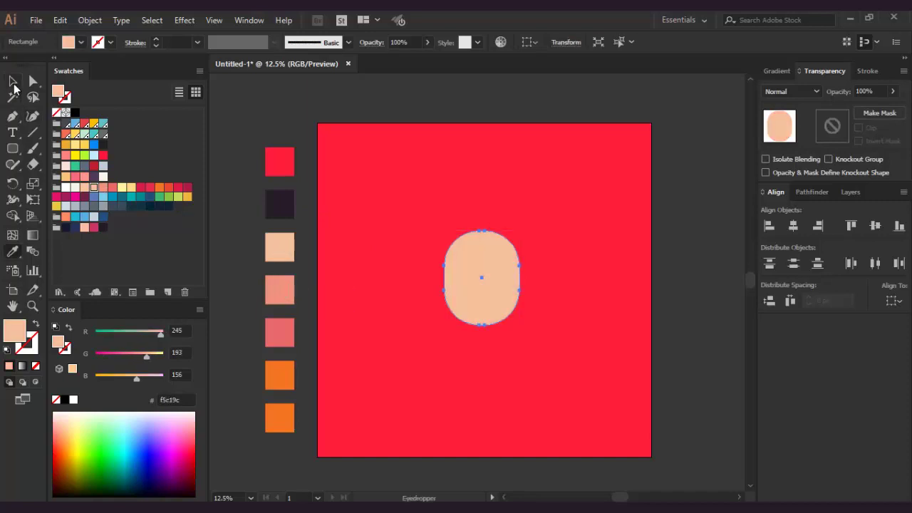
pyautogui.click(13, 82)
pyautogui.click(252, 197)
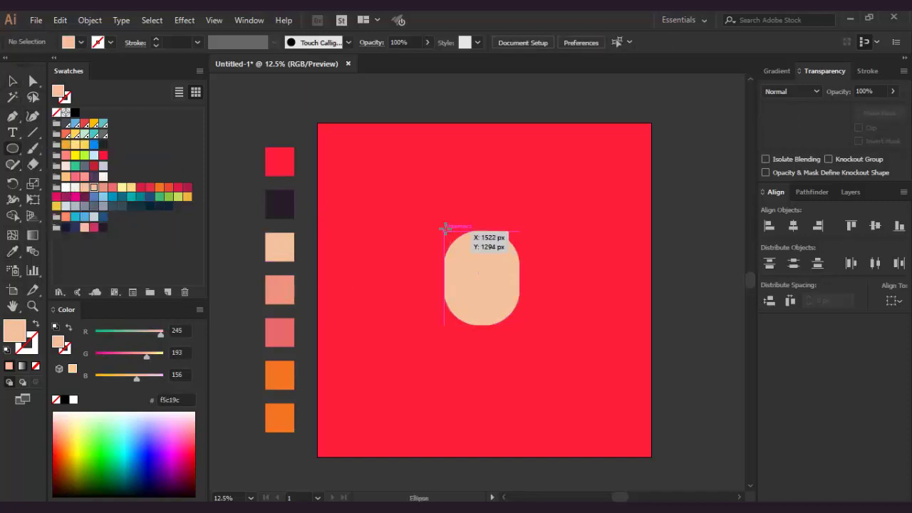
# - Draw orange hair circles over the top of the face and copy a small curl to the left
pyautogui.moveTo(444, 213)
pyautogui.mouseDown()
pyautogui.moveTo(480, 256)
pyautogui.moveTo(507, 262)
pyautogui.moveTo(507, 226)
pyautogui.moveTo(518, 252)
pyautogui.mouseUp()
pyautogui.press('i')
pyautogui.click(291, 365)
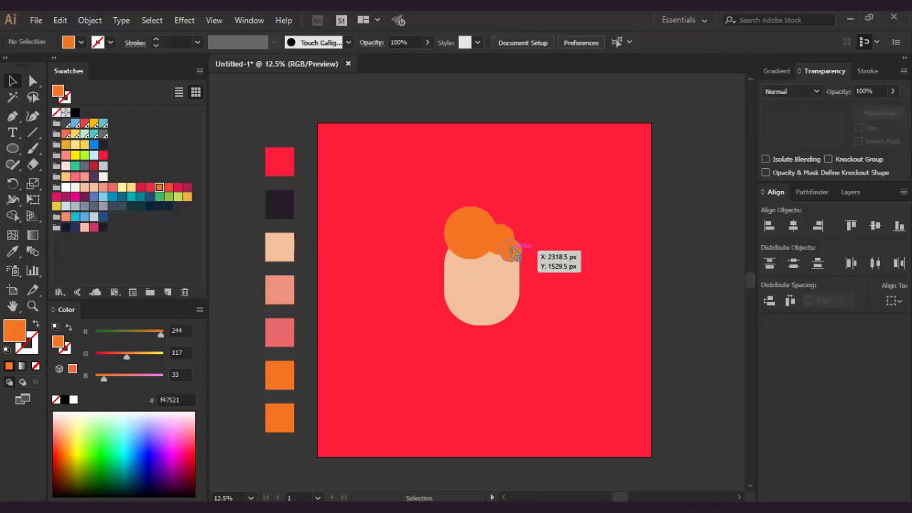
pyautogui.click(471, 244)
pyautogui.moveTo(462, 244); pyautogui.dragTo(518, 262)
pyautogui.moveTo(457, 269); pyautogui.dragTo(456, 269)
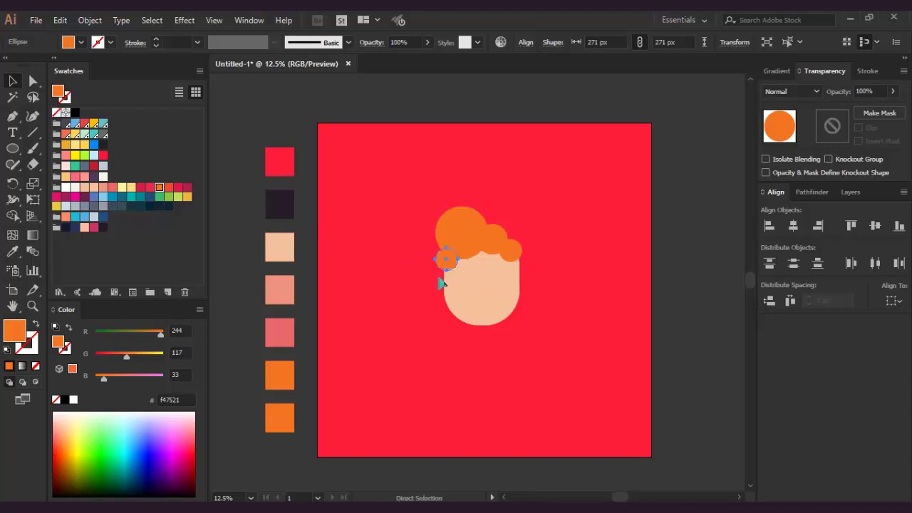
# - Darken the small left curl's orange and copy it lower along the face's side
pyautogui.moveTo(118, 355); pyautogui.dragTo(114, 355)
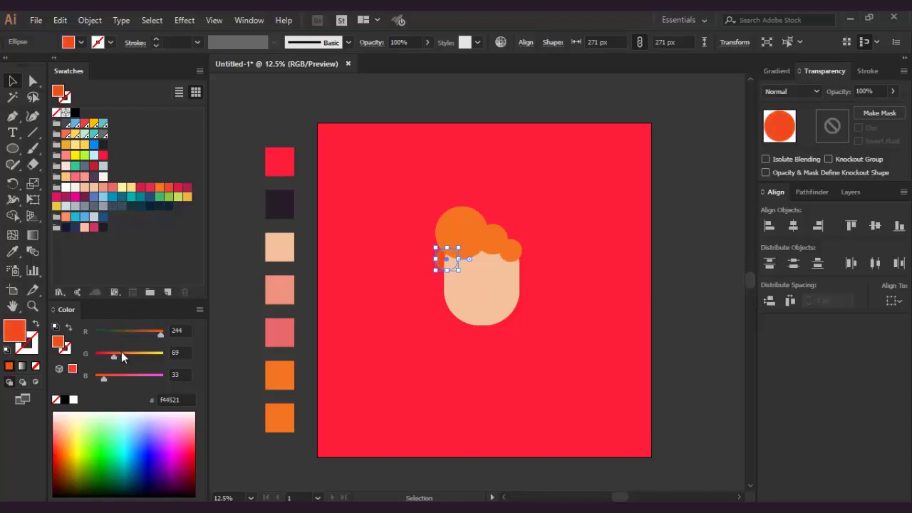
pyautogui.click(411, 302)
pyautogui.click(442, 268)
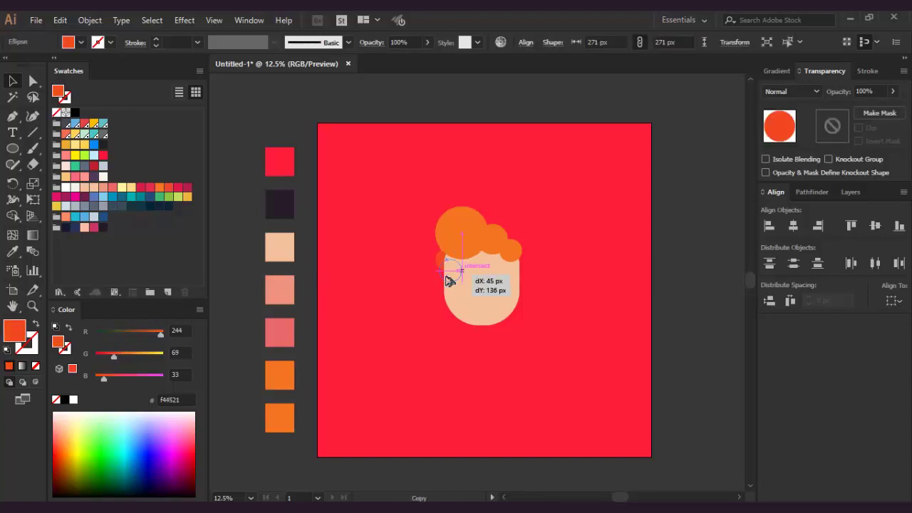
pyautogui.moveTo(449, 281)
pyautogui.mouseDown()
pyautogui.moveTo(452, 267)
pyautogui.moveTo(497, 289)
pyautogui.mouseUp()
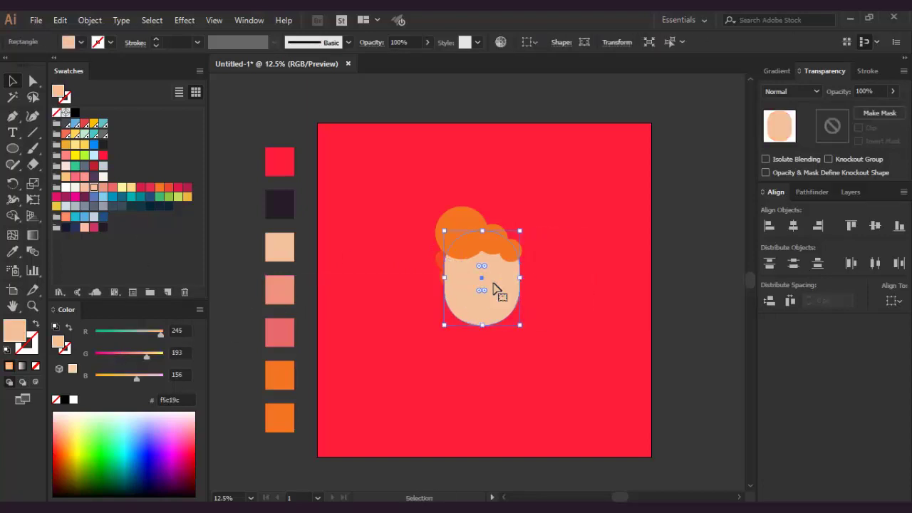
pyautogui.moveTo(437, 286)
pyautogui.mouseDown()
pyautogui.moveTo(513, 266)
pyautogui.moveTo(477, 248)
pyautogui.moveTo(492, 255)
pyautogui.mouseUp()
# - Reposition the large and medium hair circles and place a small curl at the right side
pyautogui.click(581, 282)
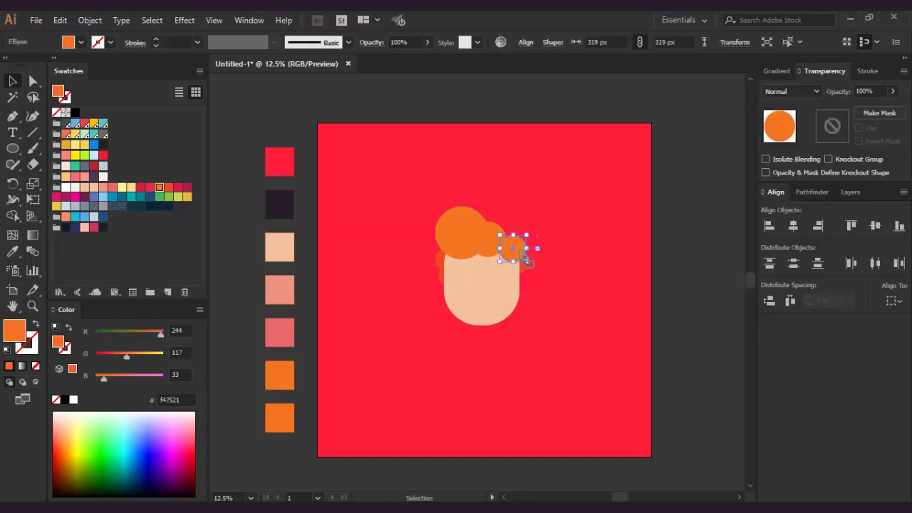
pyautogui.moveTo(465, 225); pyautogui.dragTo(481, 219)
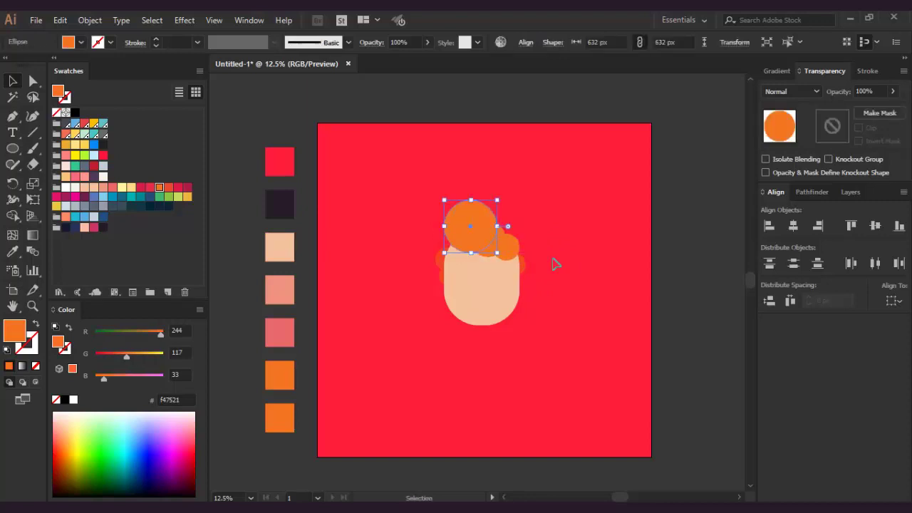
pyautogui.click(554, 261)
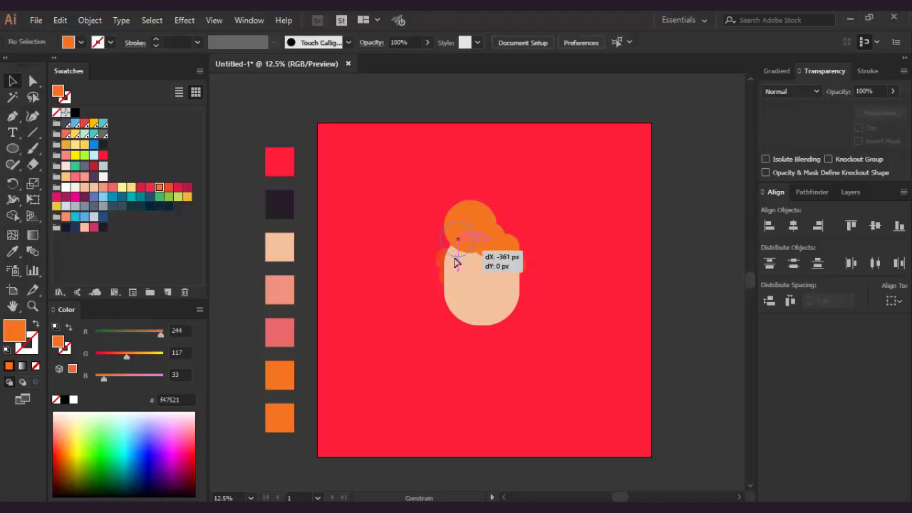
pyautogui.moveTo(457, 260); pyautogui.dragTo(508, 242)
pyautogui.click(567, 255)
pyautogui.click(571, 258)
pyautogui.moveTo(460, 261); pyautogui.dragTo(462, 254)
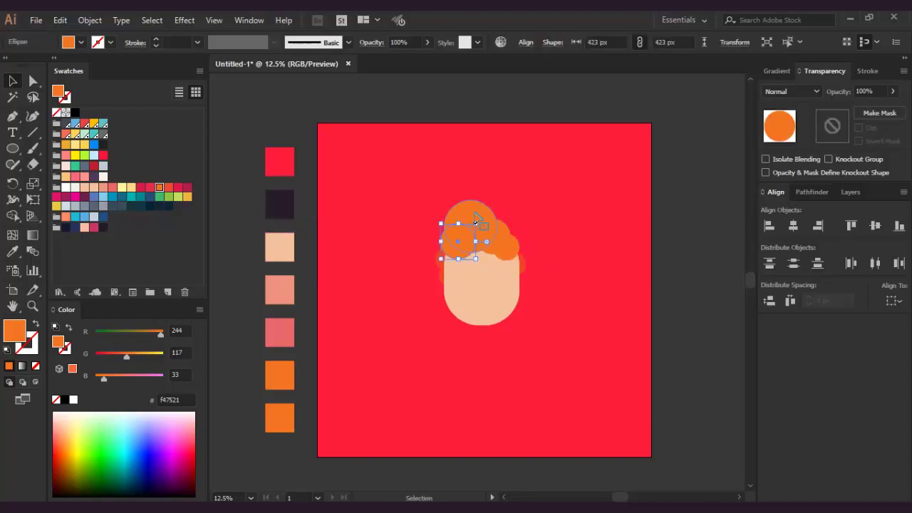
pyautogui.doubleClick(463, 219)
pyautogui.doubleClick(327, 147)
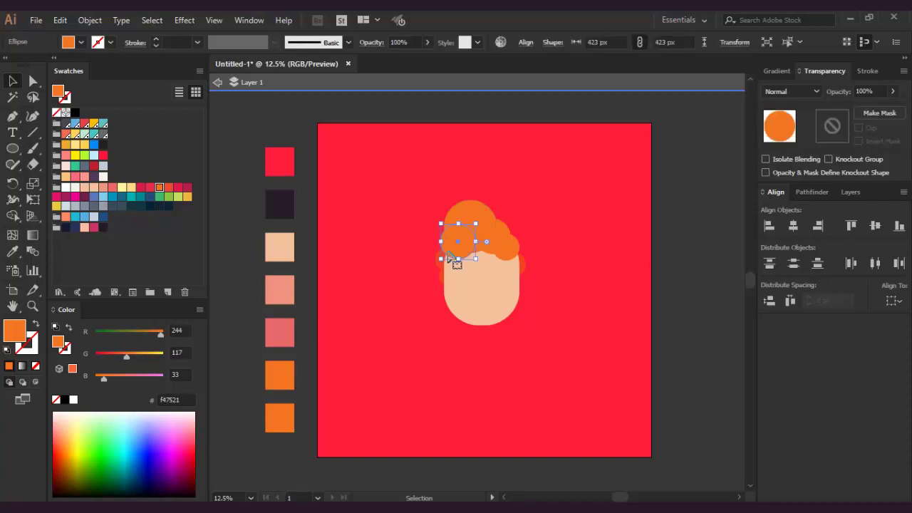
# - Nudge the remaining hair circles down and left into their final positions
pyautogui.moveTo(457, 225)
pyautogui.mouseDown()
pyautogui.moveTo(447, 231)
pyautogui.moveTo(468, 247)
pyautogui.moveTo(494, 247)
pyautogui.moveTo(523, 267)
pyautogui.moveTo(525, 285)
pyautogui.mouseUp()
pyautogui.click(563, 255)
pyautogui.click(564, 283)
pyautogui.click(536, 238)
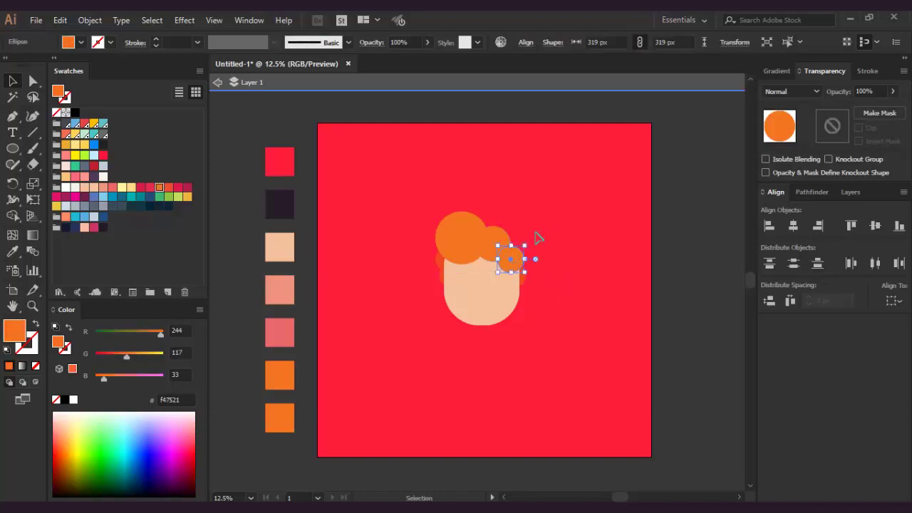
pyautogui.hotkey('ctrl', 'shift', 'a')
pyautogui.moveTo(504, 237); pyautogui.dragTo(504, 244)
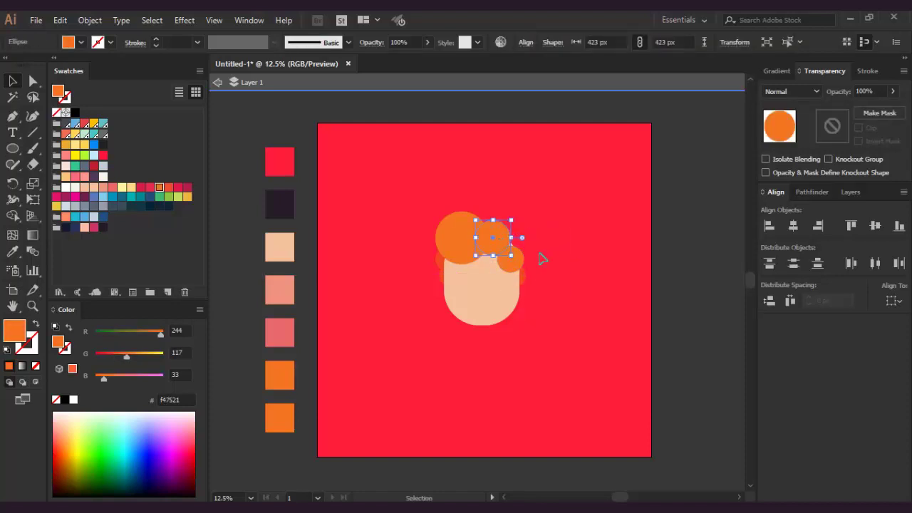
pyautogui.hotkey('ctrl', 'shift', 'a')
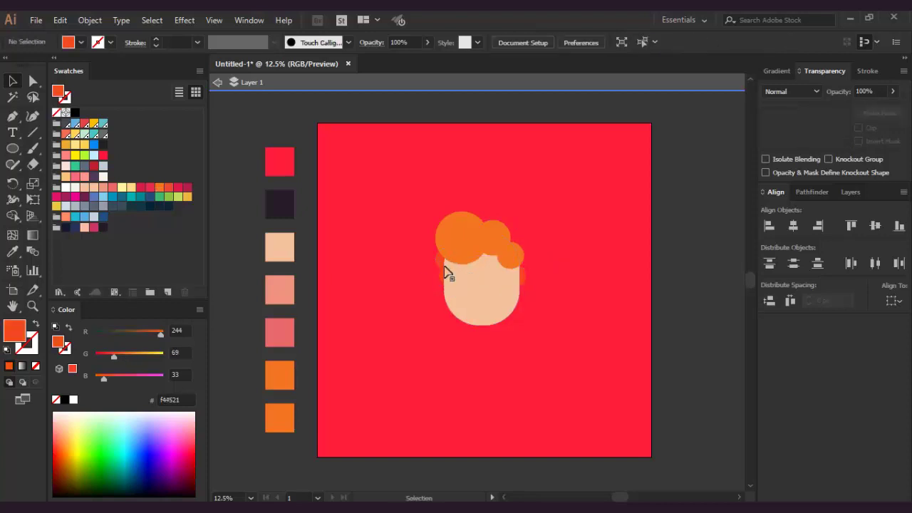
# - Move a small curl to the hair's left edge; try a red-orange top-hair recolour, then undo
pyautogui.scroll(1, 444, 271)
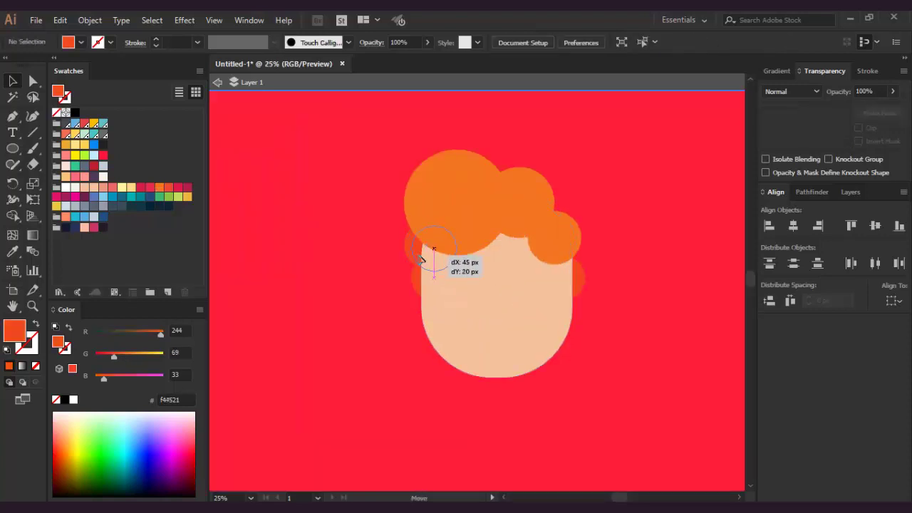
pyautogui.moveTo(421, 259); pyautogui.dragTo(414, 280)
pyautogui.click(505, 332)
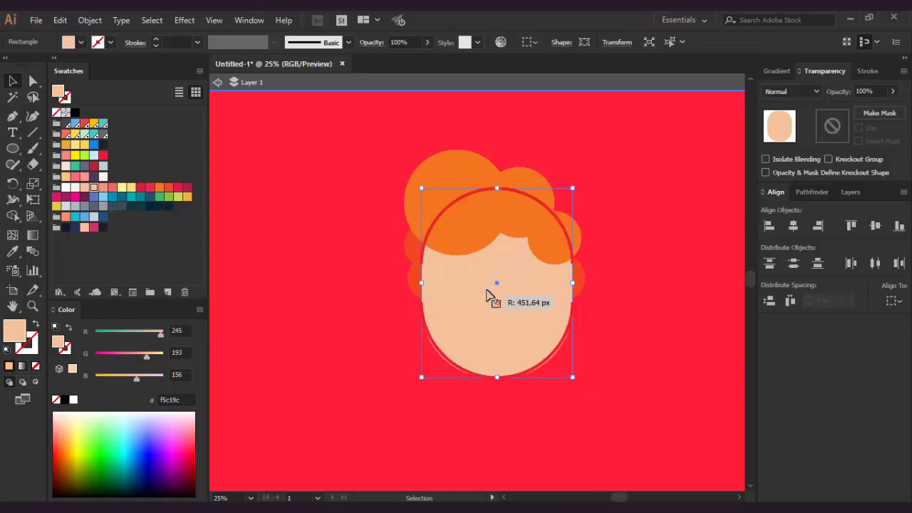
pyautogui.click(629, 354)
pyautogui.click(467, 239)
pyautogui.keyDown('shift'); pyautogui.click(568, 253); pyautogui.keyUp('shift')
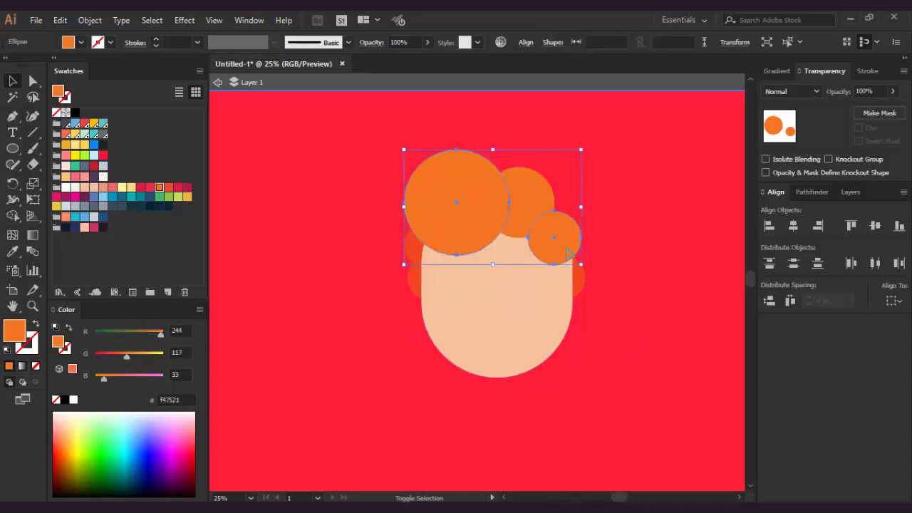
pyautogui.click(161, 193)
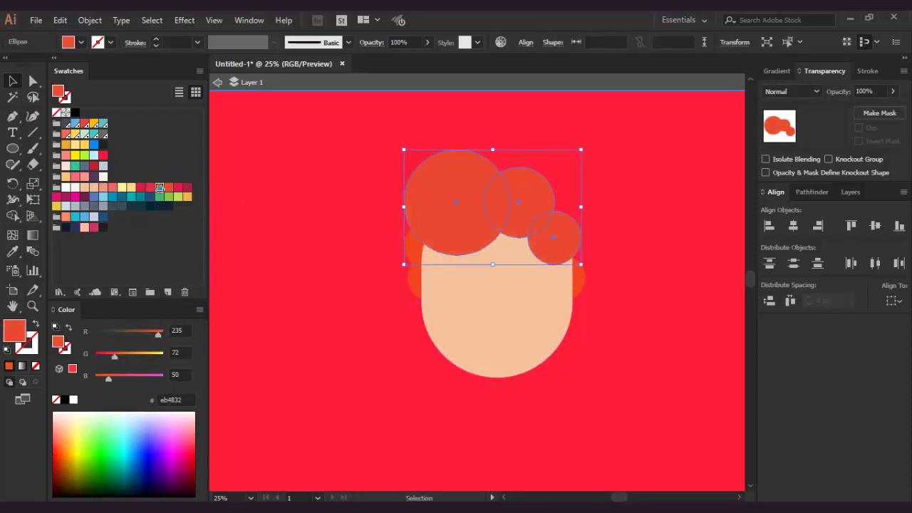
pyautogui.hotkey('ctrl', 'z')
# - Select the left and right side curls as ears tucked behind the face
pyautogui.click(397, 254)
pyautogui.click(426, 245)
pyautogui.keyDown('shift'); pyautogui.click(432, 275); pyautogui.keyUp('shift')
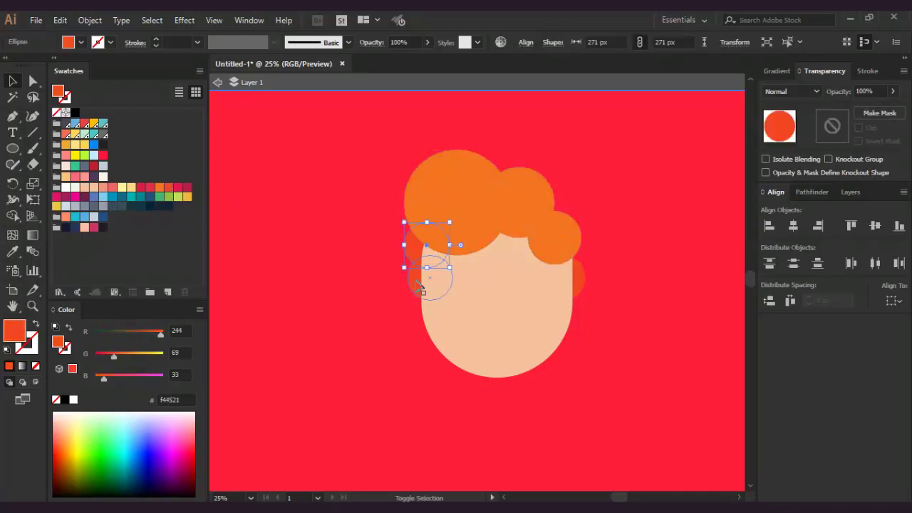
pyautogui.keyDown('shift'); pyautogui.click(563, 278); pyautogui.keyUp('shift')
pyautogui.click(413, 314)
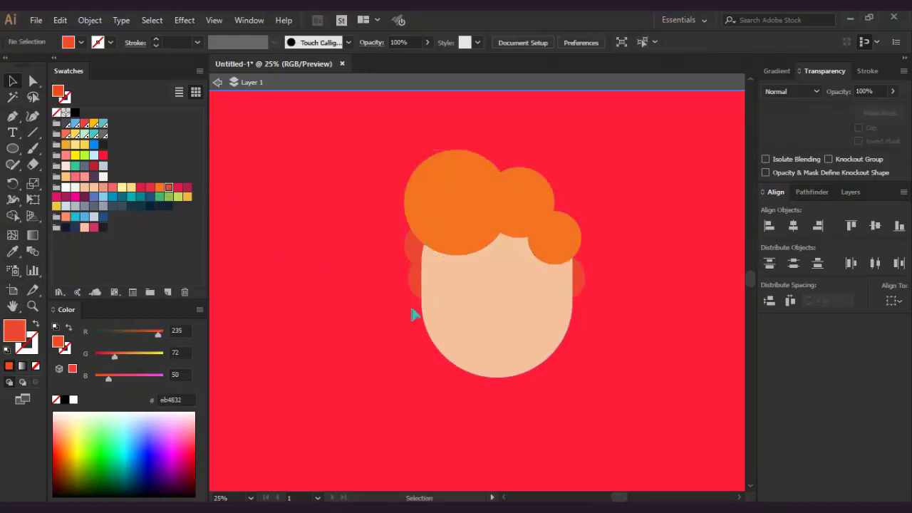
pyautogui.moveTo(574, 289); pyautogui.dragTo(615, 294)
pyautogui.scroll(-1, 458, 350)
pyautogui.hscroll(2, 464, 350)
pyautogui.hscroll(1, 427, 321)
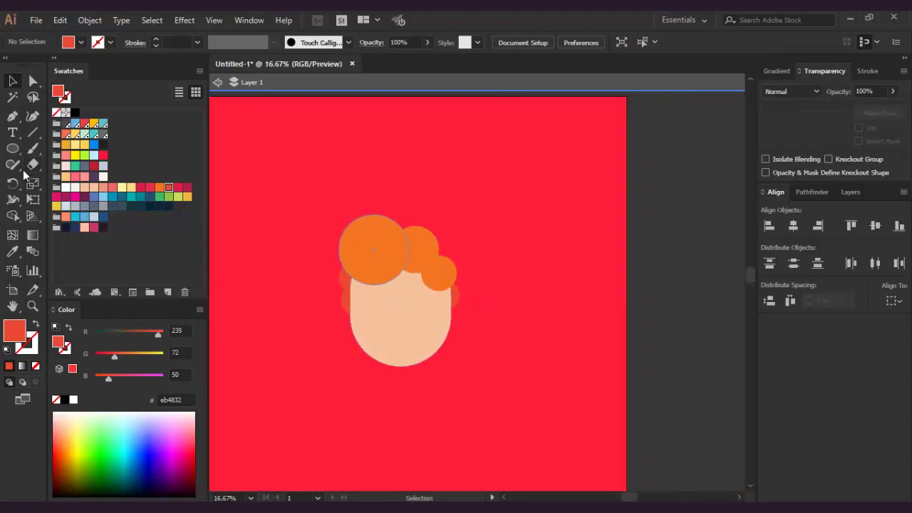
# - Draw a small dark-filled dot beside the face and duplicate it
pyautogui.moveTo(485, 296)
pyautogui.mouseDown()
pyautogui.moveTo(494, 304)
pyautogui.moveTo(527, 299)
pyautogui.mouseUp()
pyautogui.click(103, 227)
pyautogui.press('v')
pyautogui.click(509, 320)
pyautogui.click(557, 318)
pyautogui.scroll(-1, 558, 318)
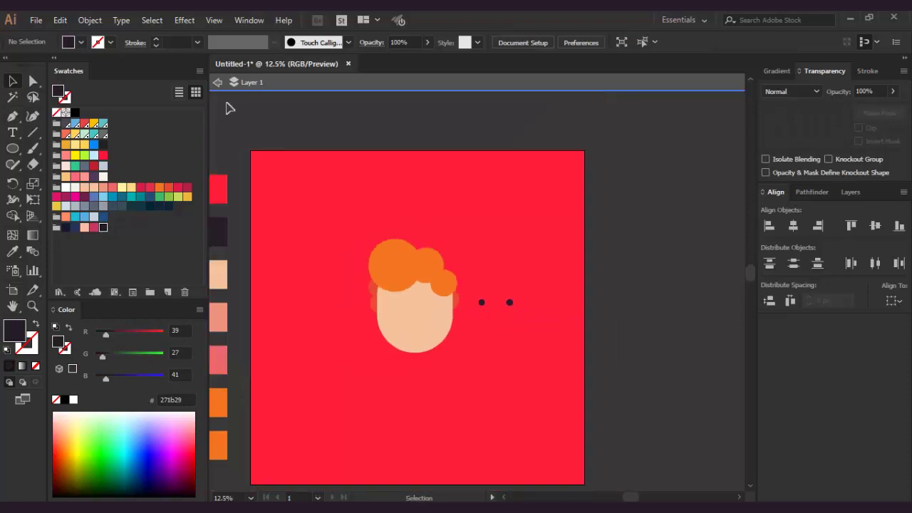
pyautogui.hscroll(1, 584, 255)
# - Make the face slightly shorter and stretch the hair upward
pyautogui.click(353, 348)
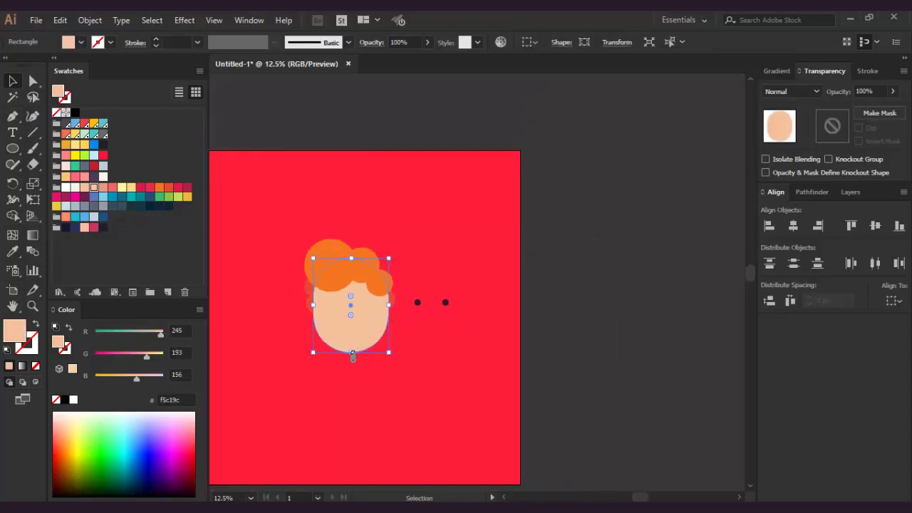
pyautogui.moveTo(352, 356); pyautogui.dragTo(351, 347)
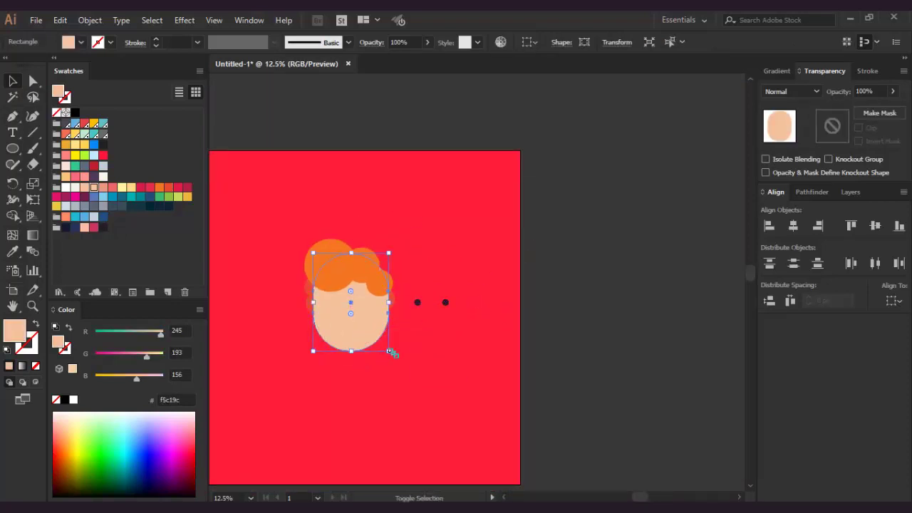
pyautogui.keyDown('shift'); pyautogui.click(381, 281); pyautogui.keyUp('shift')
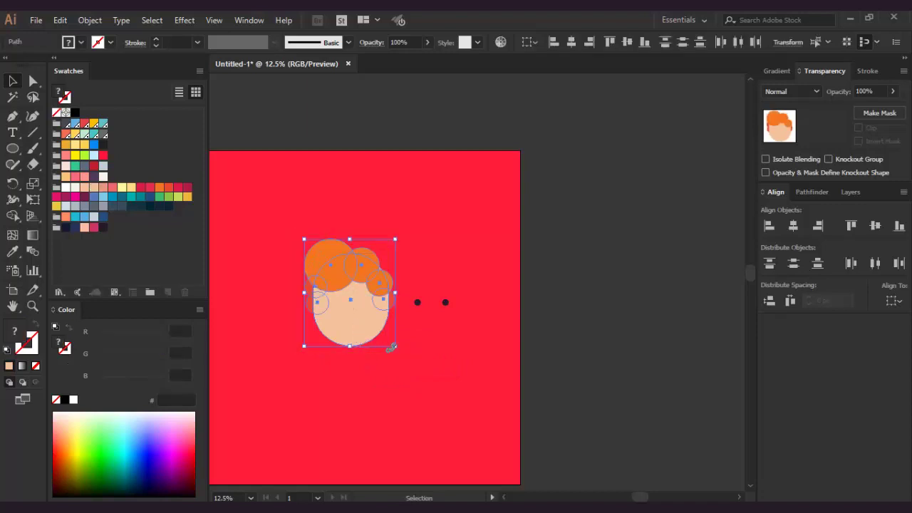
pyautogui.moveTo(351, 240); pyautogui.dragTo(352, 229)
pyautogui.click(467, 272)
# - Shrink the middle hair circle and enlarge the left hair circle upward
pyautogui.click(446, 302)
pyautogui.click(374, 258)
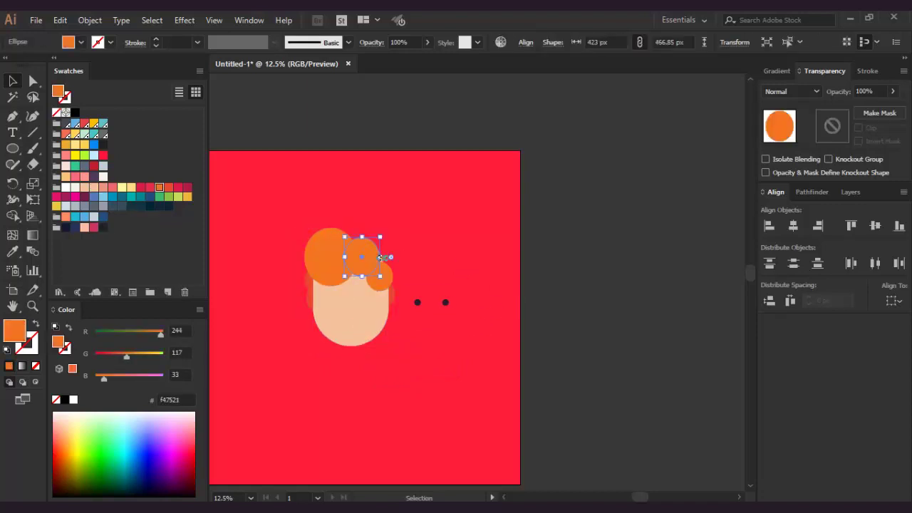
pyautogui.moveTo(380, 276); pyautogui.dragTo(413, 288)
pyautogui.click(413, 281)
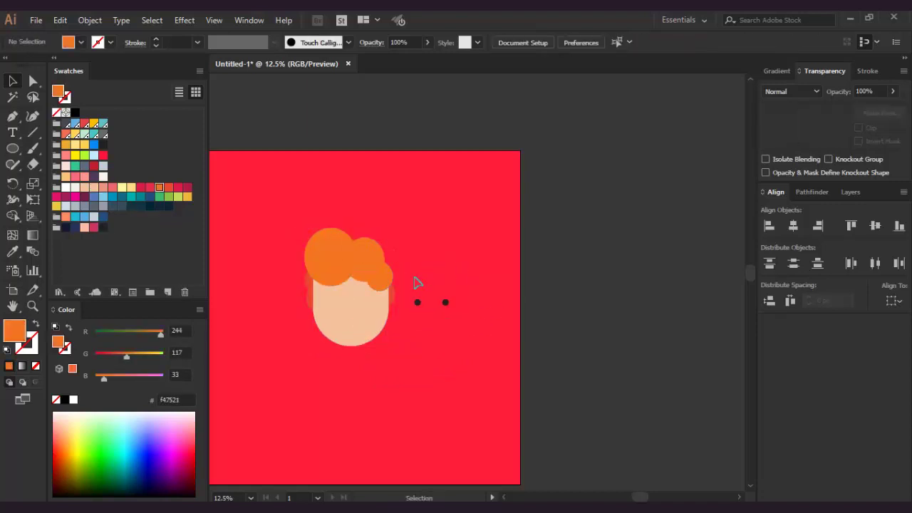
pyautogui.click(381, 280)
pyautogui.moveTo(335, 228); pyautogui.dragTo(358, 221)
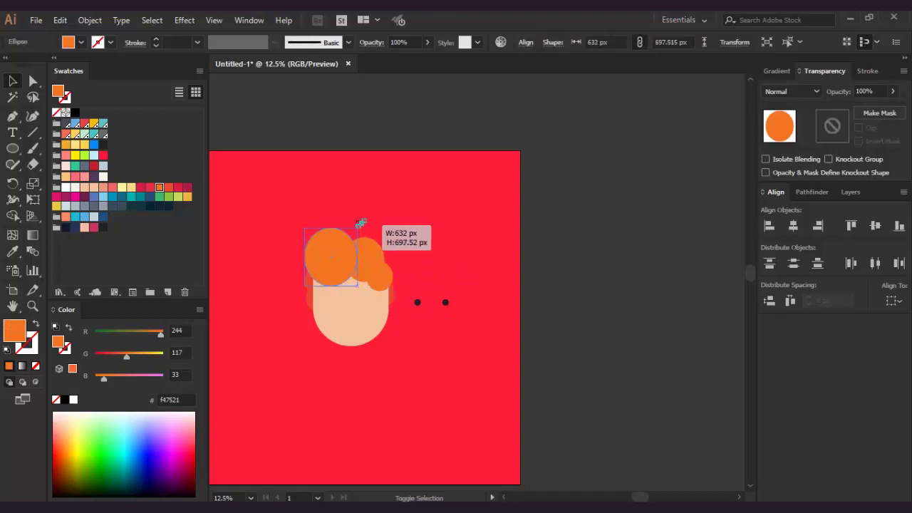
pyautogui.click(596, 312)
pyautogui.hscroll(2, 596, 311)
# - Draw a red circle beside the artboard and scale a stacked copy down to about 852 px
pyautogui.press('l')
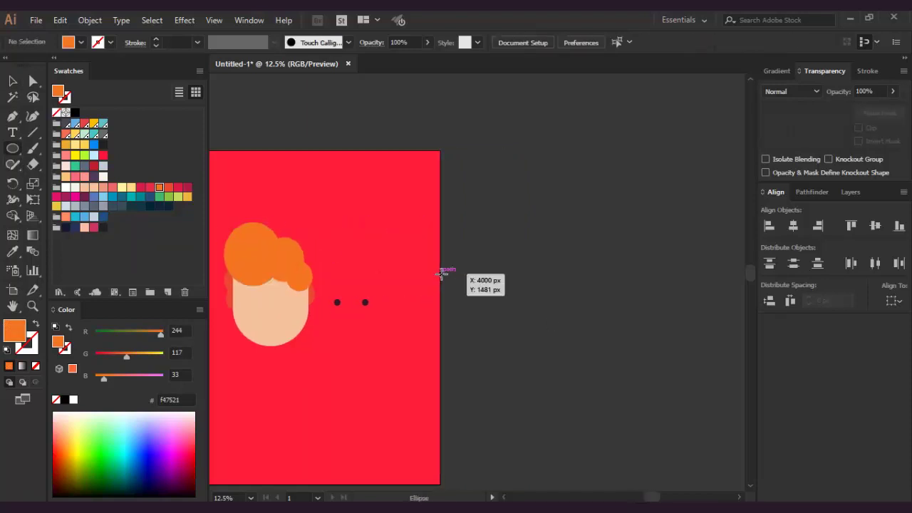
pyautogui.moveTo(449, 268); pyautogui.dragTo(532, 350)
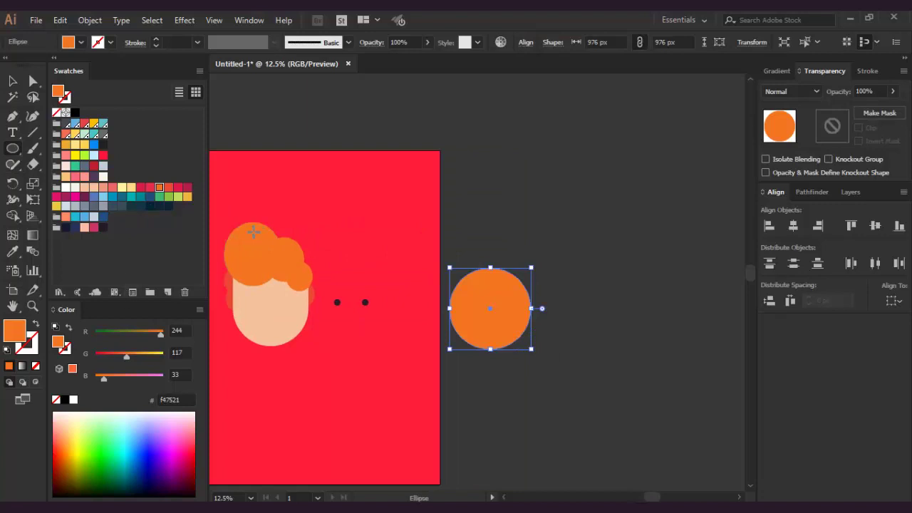
pyautogui.hotkey('ctrl', '-')
pyautogui.scroll(2, 238, 229)
pyautogui.click(150, 187)
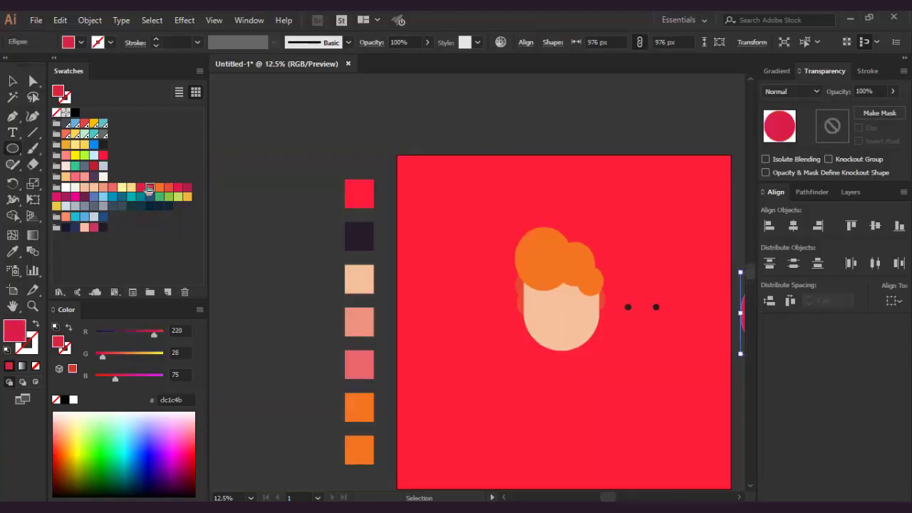
pyautogui.hscroll(2, 460, 285)
pyautogui.hscroll(3, 490, 291)
pyautogui.press('v')
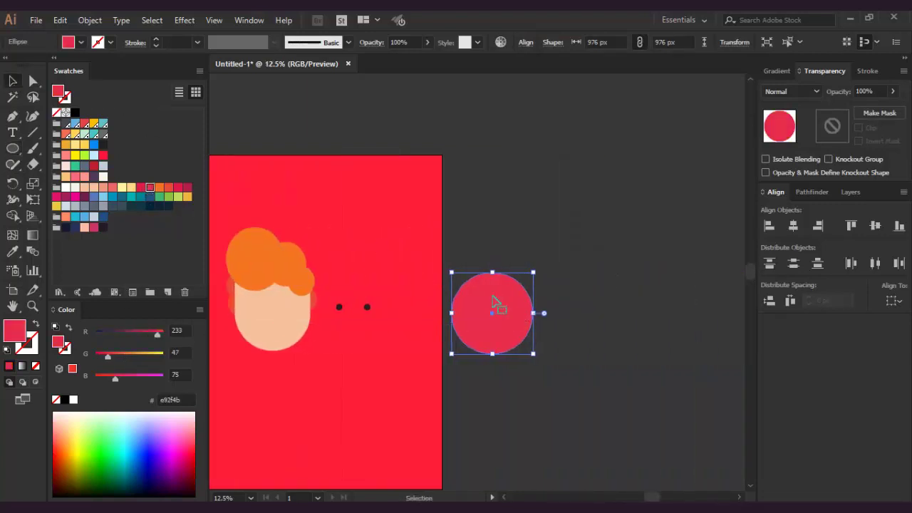
pyautogui.moveTo(533, 273)
pyautogui.mouseDown()
pyautogui.moveTo(526, 309)
pyautogui.moveTo(529, 277)
pyautogui.mouseUp()
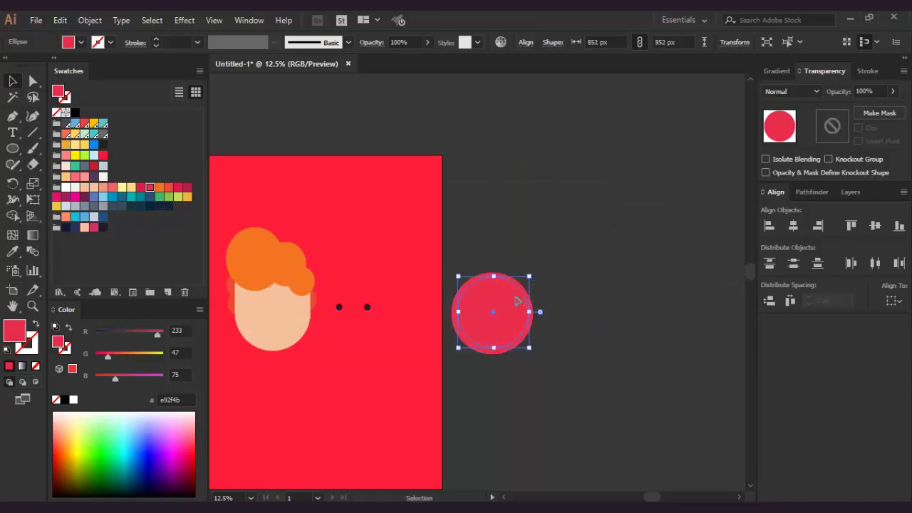
pyautogui.moveTo(539, 312); pyautogui.dragTo(542, 308)
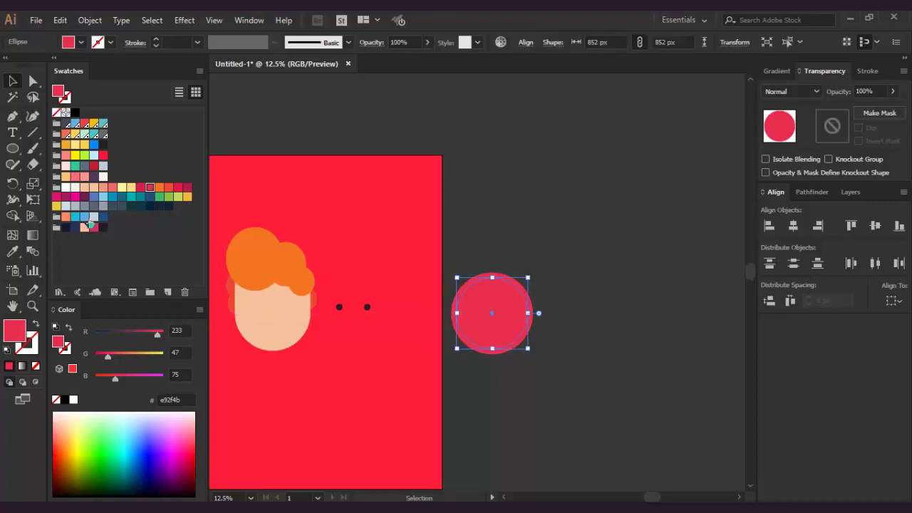
# - Move the circle pair further right and fill the inner circle peach
pyautogui.click(103, 176)
pyautogui.click(478, 259)
pyautogui.moveTo(507, 300); pyautogui.dragTo(571, 290)
pyautogui.click(659, 335)
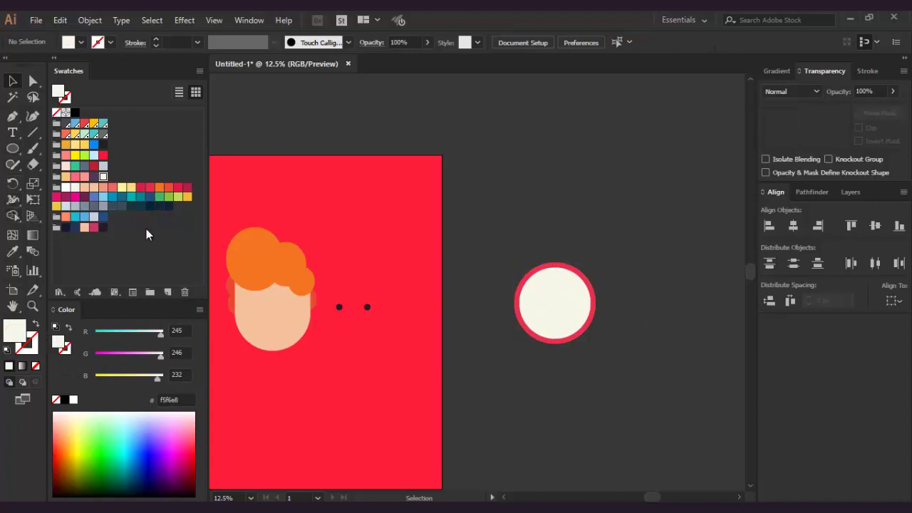
pyautogui.hotkey('ctrl', 'z')
pyautogui.click(85, 187)
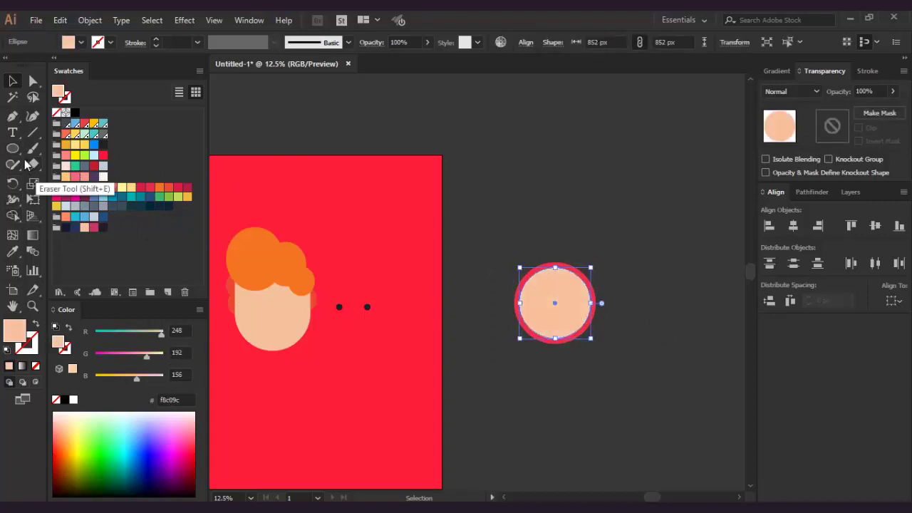
# - Draw a bar, rotate it diagonally across the circle, and select bar and circles together
pyautogui.moveTo(12, 148); pyautogui.dragTo(49, 146)
pyautogui.moveTo(508, 220)
pyautogui.mouseDown()
pyautogui.moveTo(597, 235)
pyautogui.moveTo(600, 207)
pyautogui.mouseUp()
pyautogui.moveTo(570, 214); pyautogui.dragTo(542, 285)
pyautogui.moveTo(484, 238); pyautogui.dragTo(605, 332)
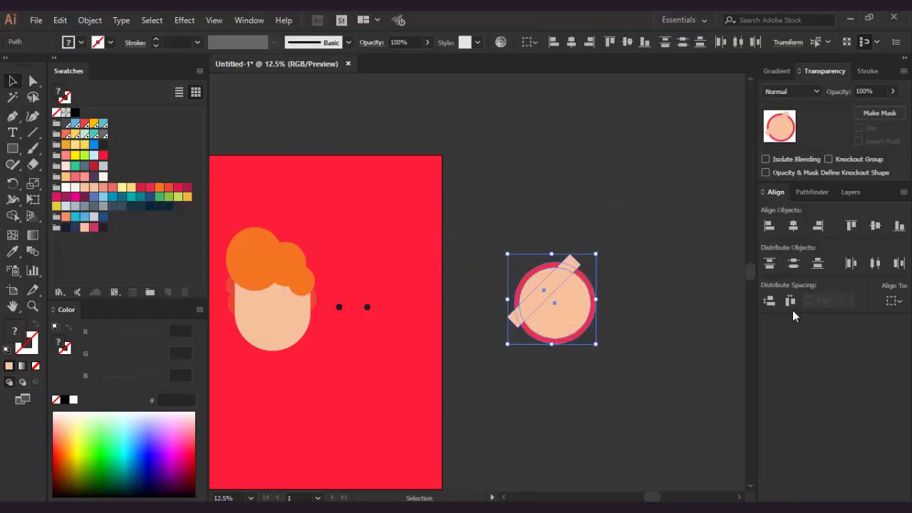
# - Divide the circles and bar with Pathfinder and ungroup the resulting pieces
pyautogui.click(811, 193)
pyautogui.click(771, 259)
pyautogui.rightClick(566, 309)
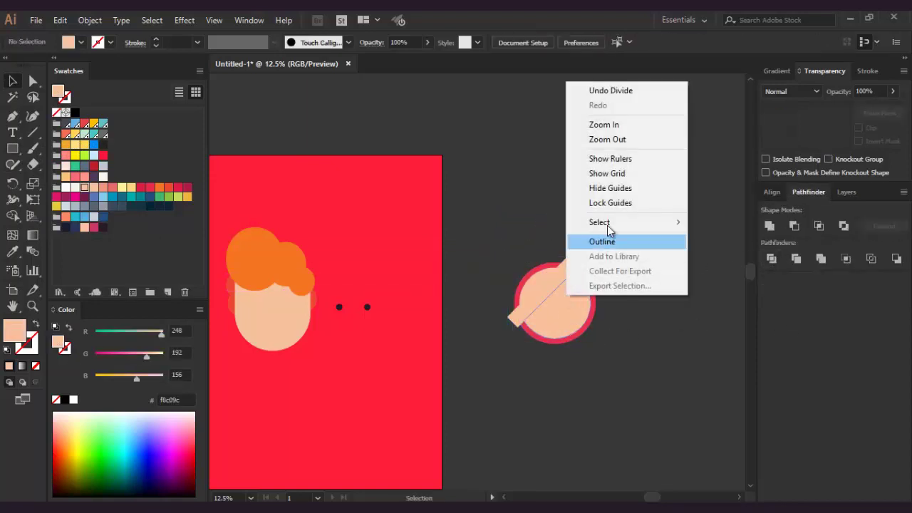
pyautogui.rightClick(620, 312)
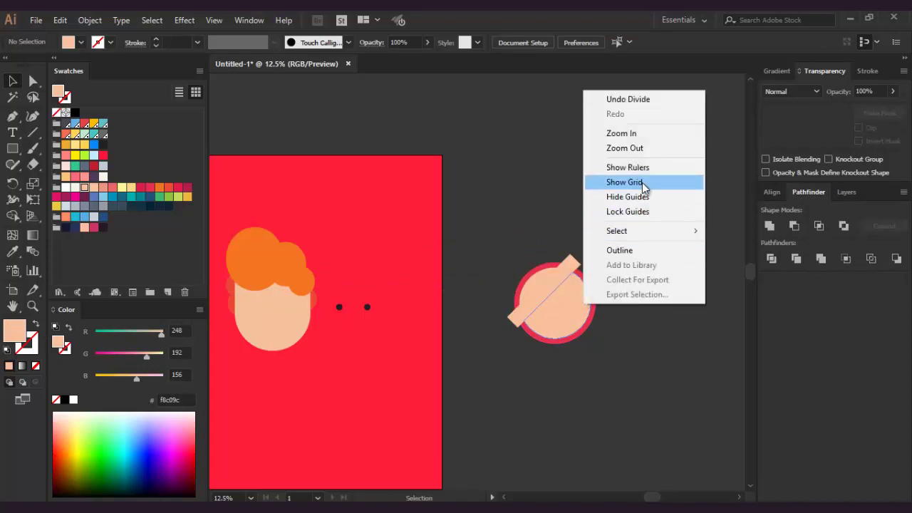
pyautogui.rightClick(544, 342)
pyautogui.click(611, 300)
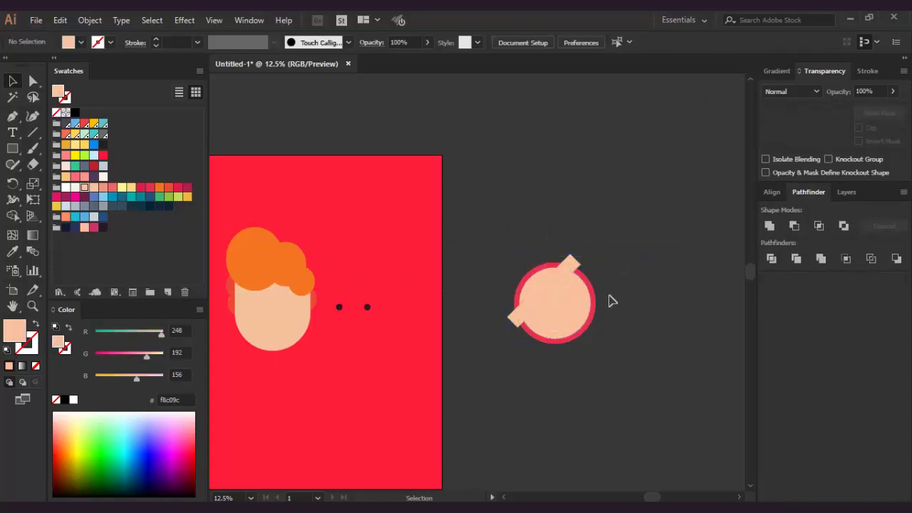
# - Colour the overhanging top and left pieces red to match the rim
pyautogui.click(517, 321)
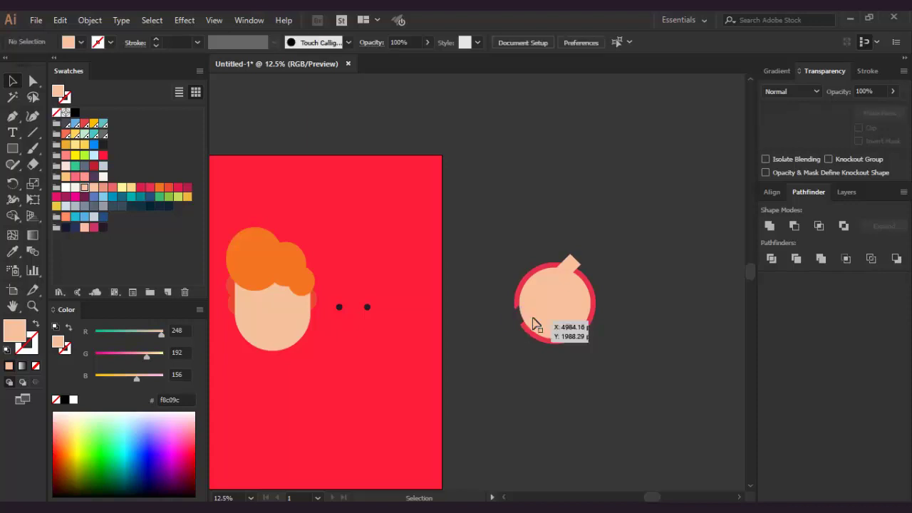
pyautogui.click(575, 262)
pyautogui.click(574, 265)
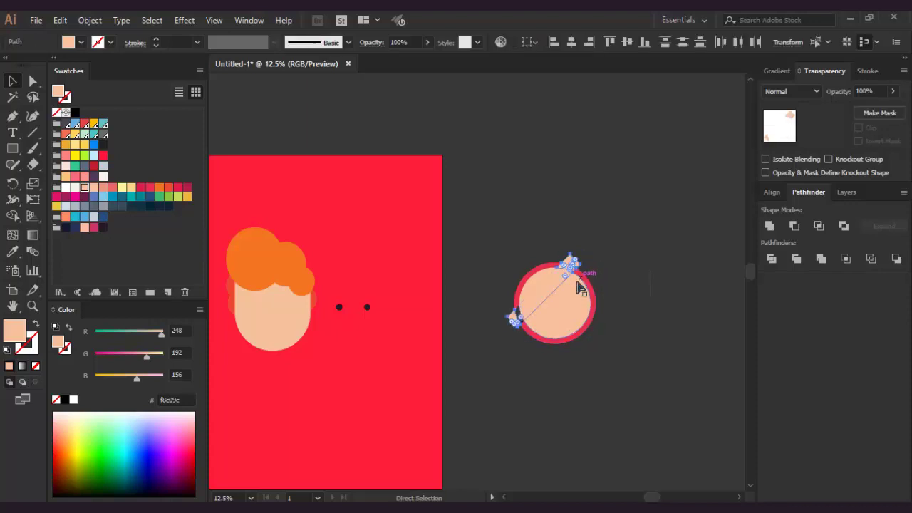
pyautogui.click(516, 316)
pyautogui.click(570, 261)
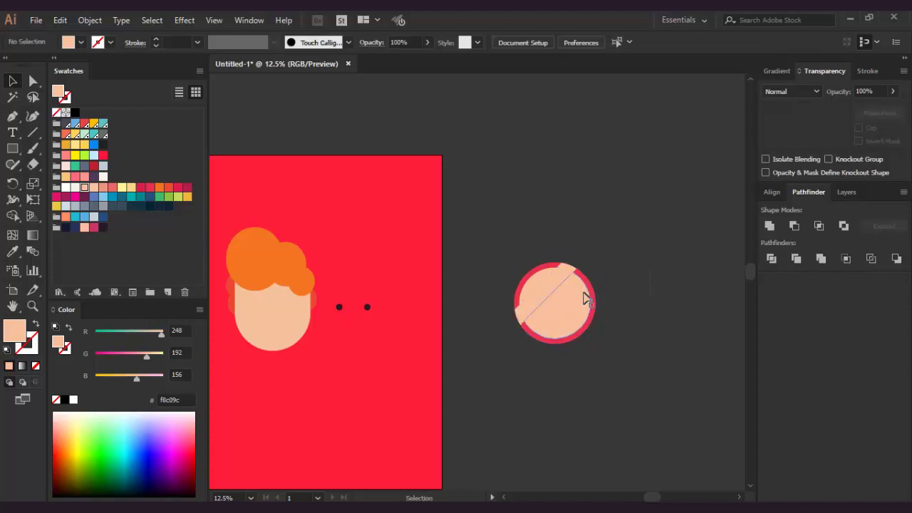
pyautogui.scroll(1, 583, 298)
pyautogui.click(566, 266)
pyautogui.press('i')
pyautogui.click(595, 282)
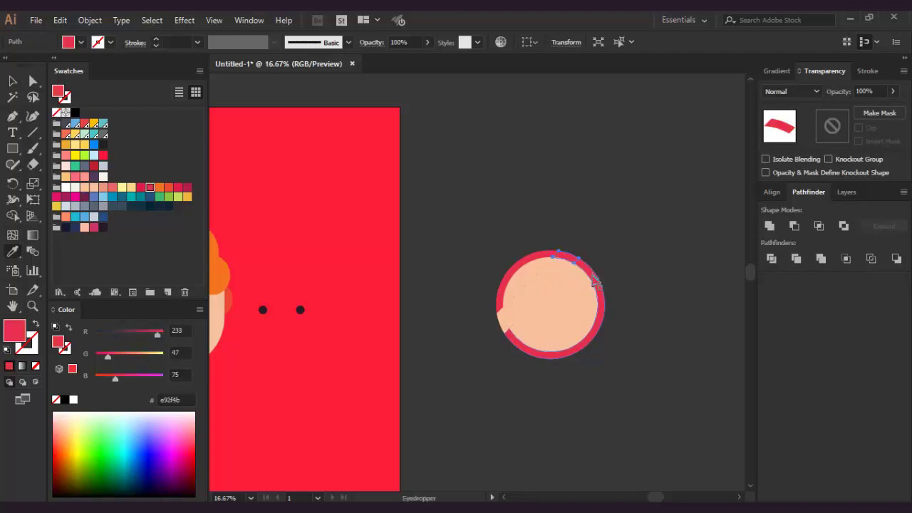
pyautogui.click(501, 317)
pyautogui.press('i')
pyautogui.click(528, 354)
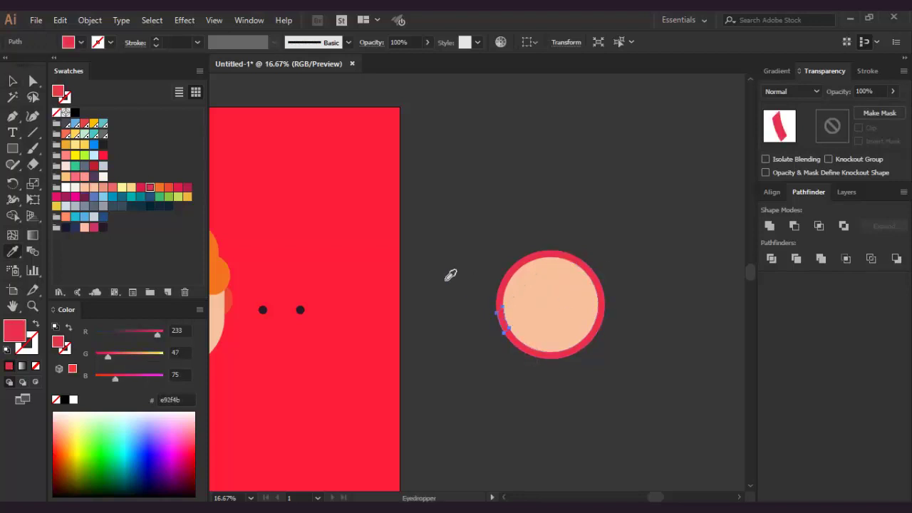
# - Fill the diagonal stripe piece with the off-white swatch
pyautogui.moveTo(482, 239); pyautogui.dragTo(617, 357)
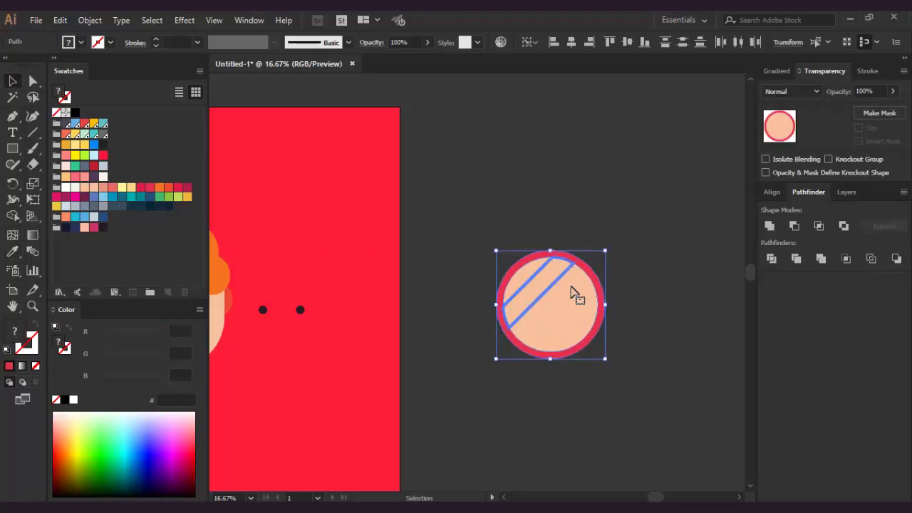
pyautogui.click(636, 214)
pyautogui.click(546, 285)
pyautogui.click(75, 188)
# - Group the striped lens pieces and duplicate the lens to the right
pyautogui.moveTo(476, 203)
pyautogui.mouseDown()
pyautogui.moveTo(617, 352)
pyautogui.moveTo(678, 335)
pyautogui.mouseUp()
pyautogui.hotkey('ctrl', 'g')
pyautogui.scroll(-1, 592, 342)
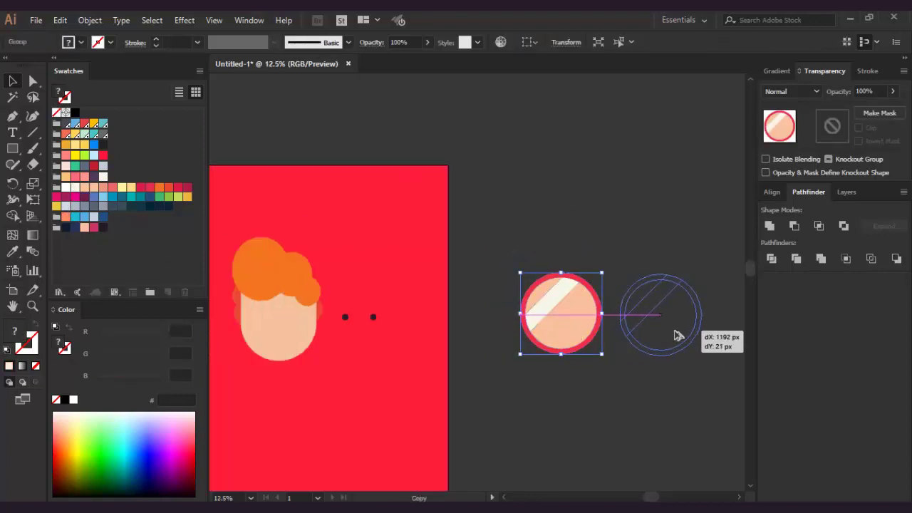
pyautogui.click(479, 346)
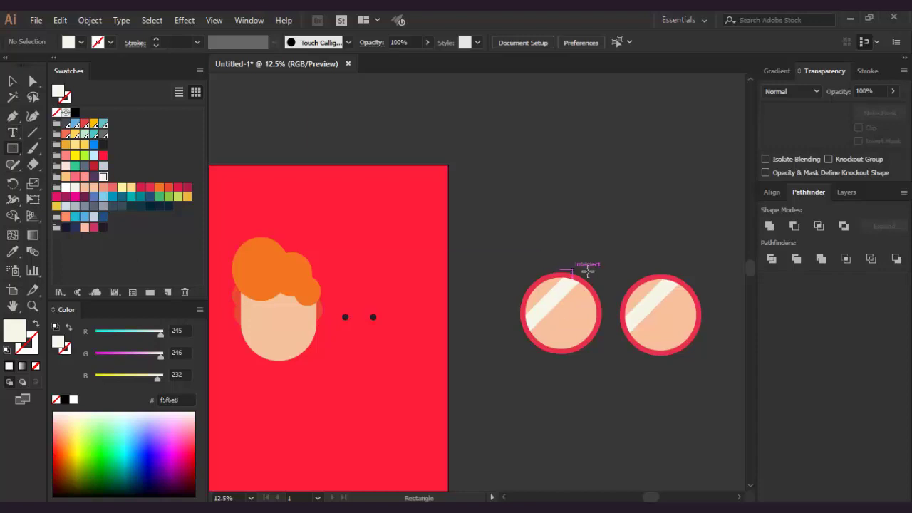
# - Draw a small red bridge rectangle and set it between the two lenses
pyautogui.moveTo(593, 251); pyautogui.dragTo(618, 258)
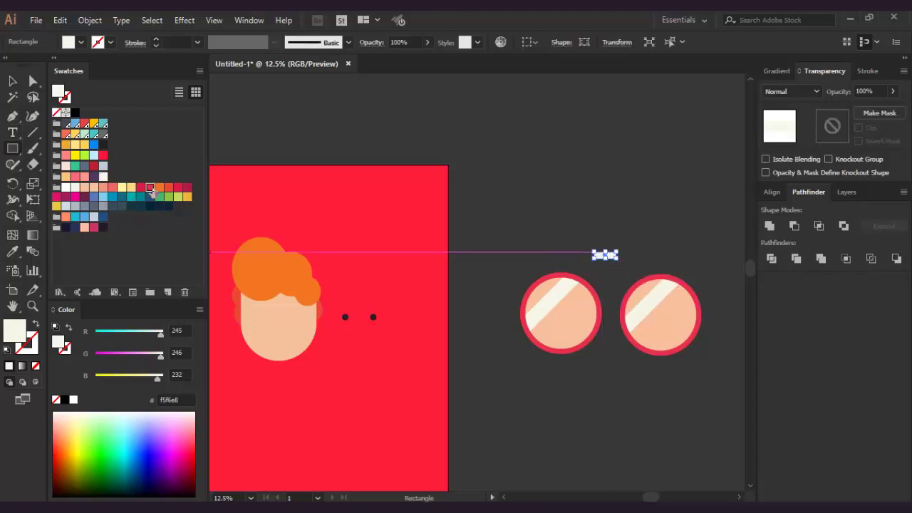
pyautogui.click(150, 189)
pyautogui.moveTo(616, 260); pyautogui.dragTo(620, 312)
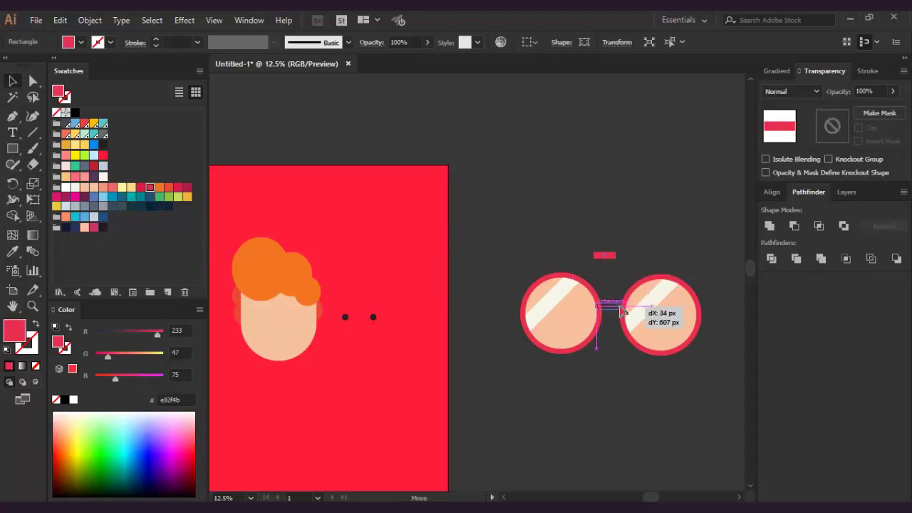
# - Move the right lens closer to the bridge; a trial horizontal alignment is undone
pyautogui.click(670, 335)
pyautogui.moveTo(670, 335); pyautogui.dragTo(657, 314)
pyautogui.keyDown('shift'); pyautogui.click(563, 329); pyautogui.keyUp('shift')
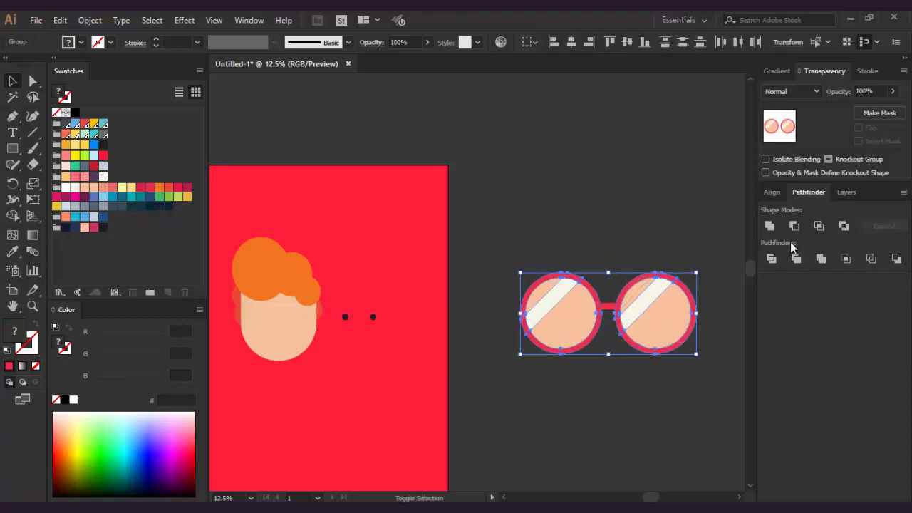
pyautogui.click(772, 192)
pyautogui.click(793, 225)
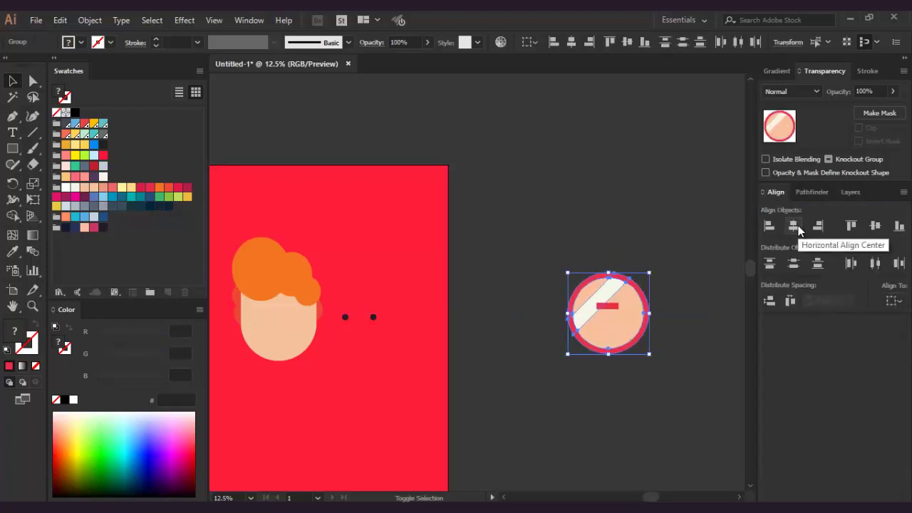
pyautogui.hotkey('ctrl', 'z')
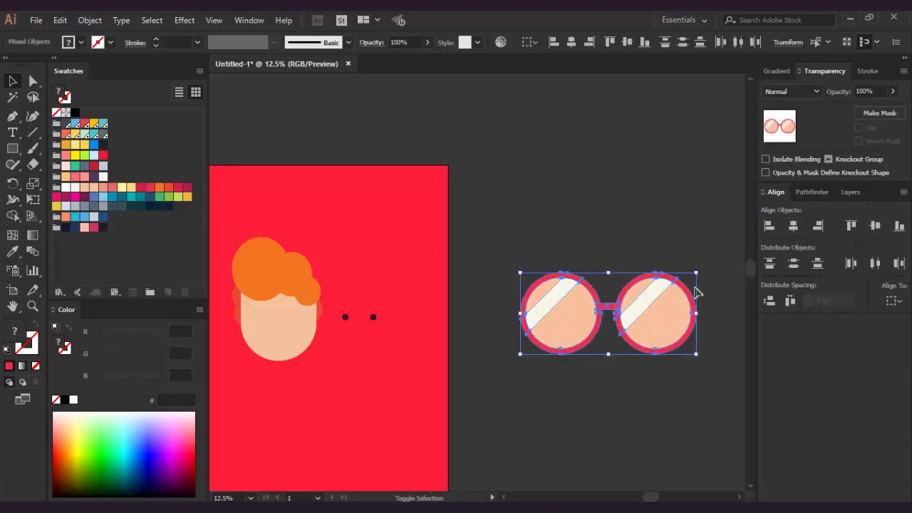
# - Set the shrunk glasses over the eyes, fine-tune their size and position, then move an eye dot
pyautogui.moveTo(574, 349)
pyautogui.mouseDown()
pyautogui.moveTo(346, 340)
pyautogui.moveTo(271, 325)
pyautogui.mouseUp()
pyautogui.hotkey('ctrl', '+')
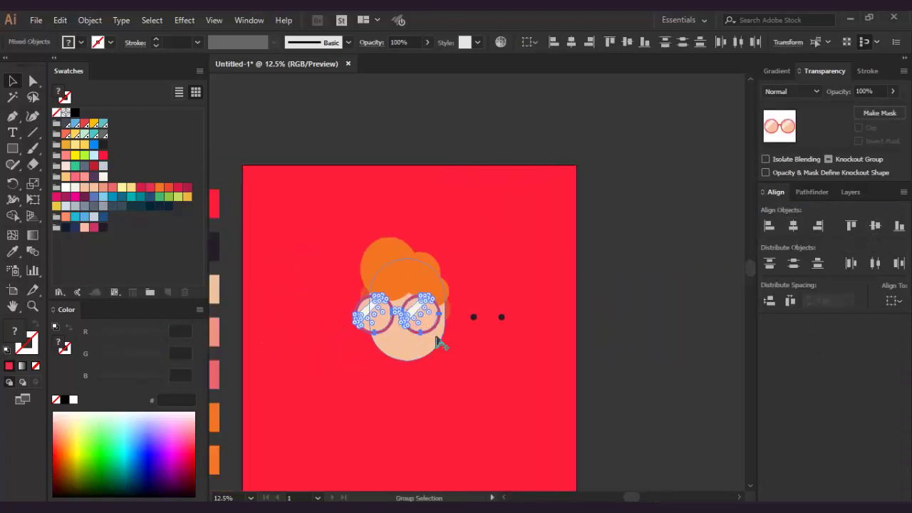
pyautogui.moveTo(438, 280)
pyautogui.mouseDown()
pyautogui.moveTo(424, 296)
pyautogui.moveTo(448, 280)
pyautogui.mouseUp()
pyautogui.moveTo(430, 316); pyautogui.dragTo(430, 311)
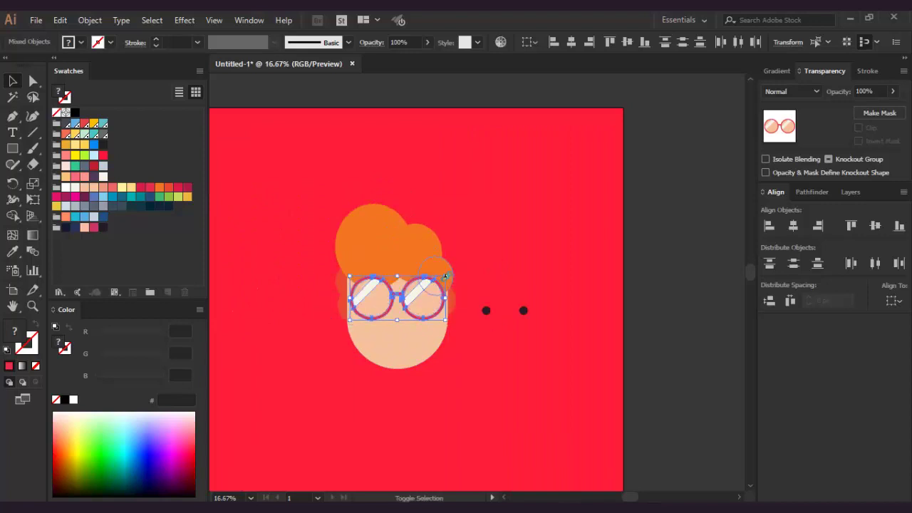
pyautogui.moveTo(448, 275); pyautogui.dragTo(452, 272)
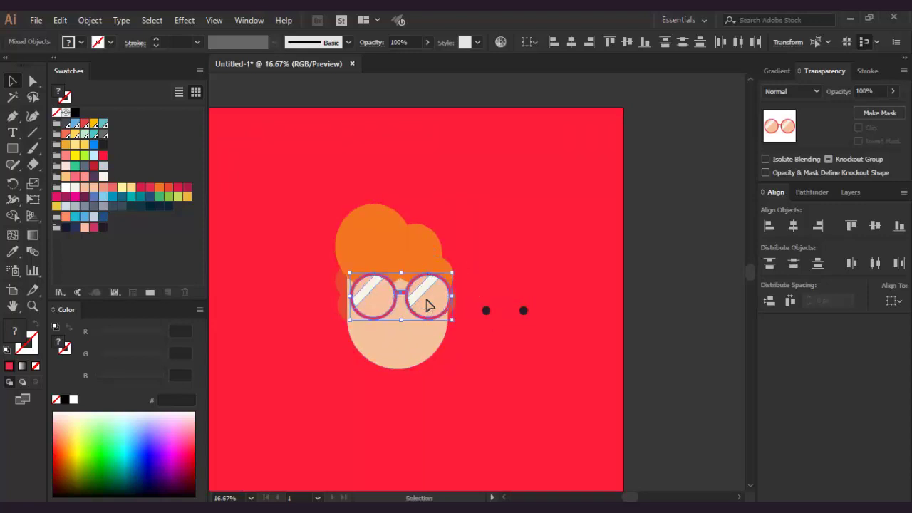
pyautogui.moveTo(427, 305); pyautogui.dragTo(423, 310)
pyautogui.click(499, 326)
pyautogui.moveTo(487, 311); pyautogui.dragTo(371, 303)
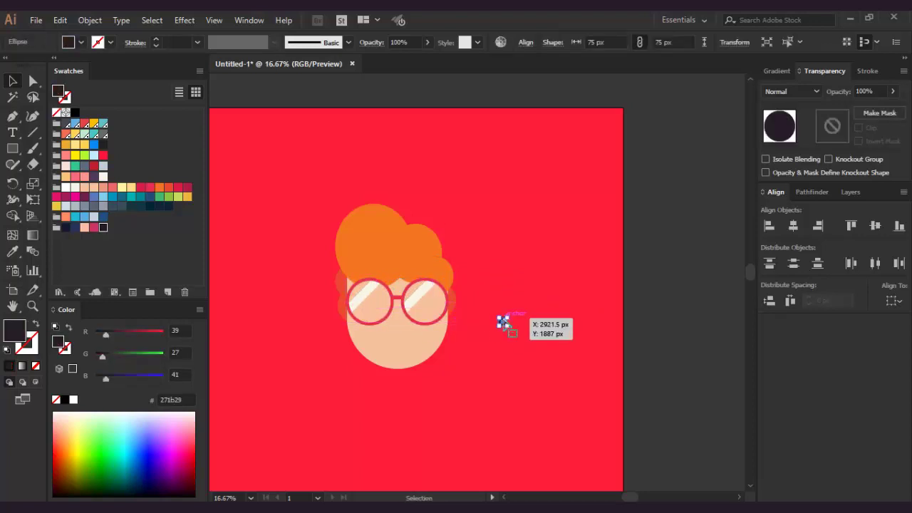
# - Drag the two black dots into the left and right lenses
pyautogui.moveTo(456, 308)
pyautogui.mouseDown()
pyautogui.moveTo(493, 328)
pyautogui.moveTo(489, 347)
pyautogui.mouseUp()
pyautogui.click(464, 347)
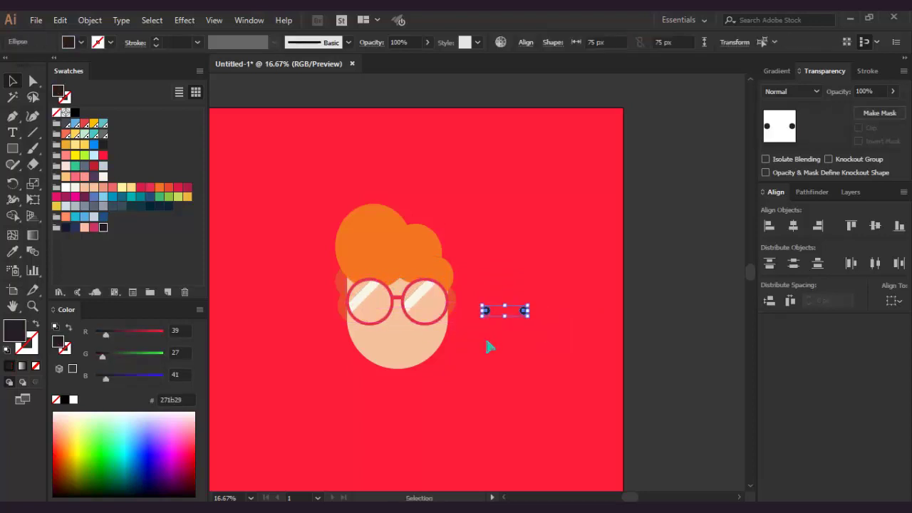
pyautogui.click(490, 349)
pyautogui.moveTo(487, 311); pyautogui.dragTo(373, 307)
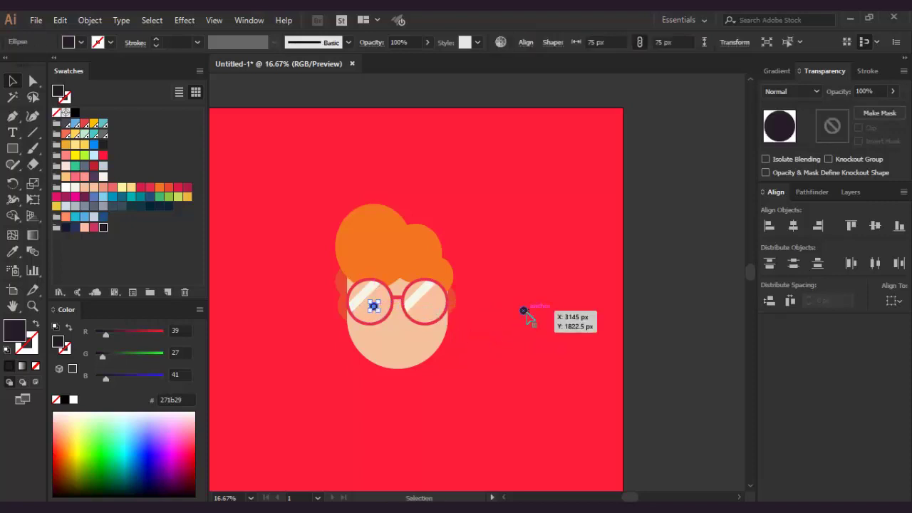
pyautogui.moveTo(524, 311); pyautogui.dragTo(426, 310)
pyautogui.hotkey('ctrl', '=')
# - Fine-tune both eye dots so each sits centred in its lens
pyautogui.keyDown('shift'); pyautogui.click(453, 274); pyautogui.keyUp('shift')
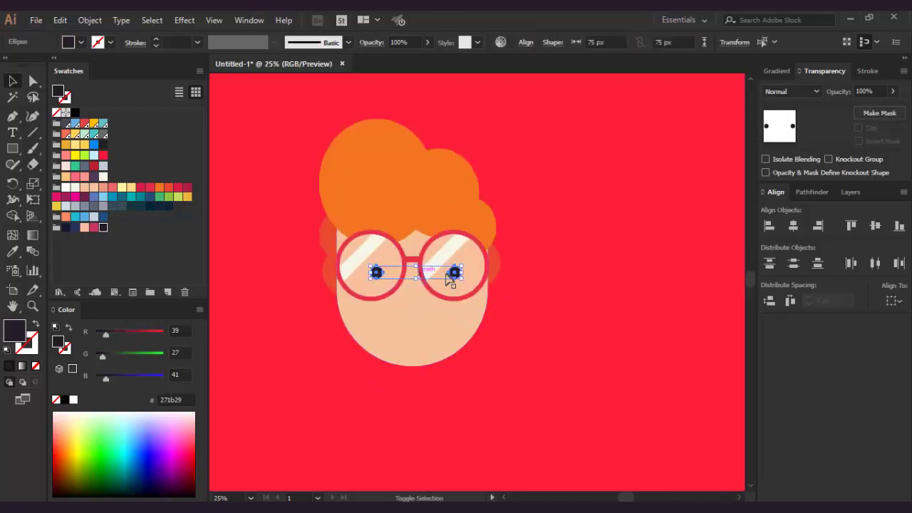
pyautogui.click(525, 285)
pyautogui.moveTo(454, 278); pyautogui.dragTo(454, 266)
pyautogui.moveTo(376, 272); pyautogui.dragTo(370, 265)
pyautogui.click(562, 330)
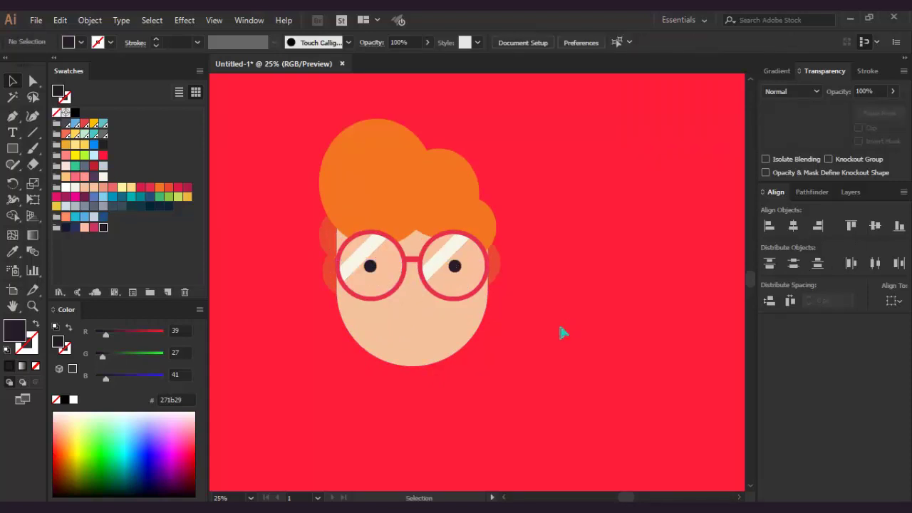
pyautogui.scroll(-1, 400, 337)
pyautogui.click(12, 149)
# - Draw two small circles beside the face and fill them salmon
pyautogui.click(72, 181)
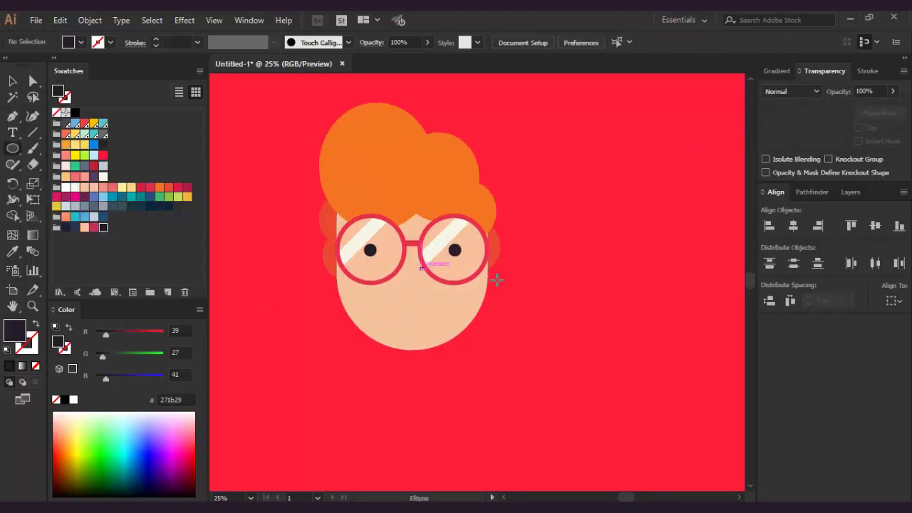
pyautogui.moveTo(531, 281)
pyautogui.mouseDown()
pyautogui.moveTo(564, 292)
pyautogui.moveTo(540, 288)
pyautogui.moveTo(549, 289)
pyautogui.mouseUp()
pyautogui.scroll(1, 549, 283)
pyautogui.press('v')
pyautogui.click(113, 187)
pyautogui.click(103, 188)
# - Position the two salmon nose dots together just under the glasses
pyautogui.click(530, 299)
pyautogui.click(542, 302)
pyautogui.click(533, 283)
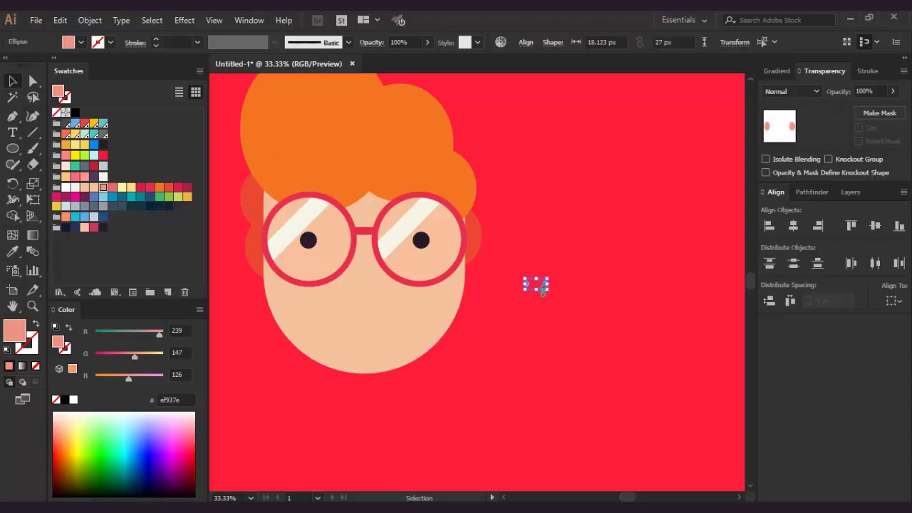
pyautogui.moveTo(358, 295); pyautogui.dragTo(359, 292)
# - Draw a large circle to the right of the face
pyautogui.click(489, 350)
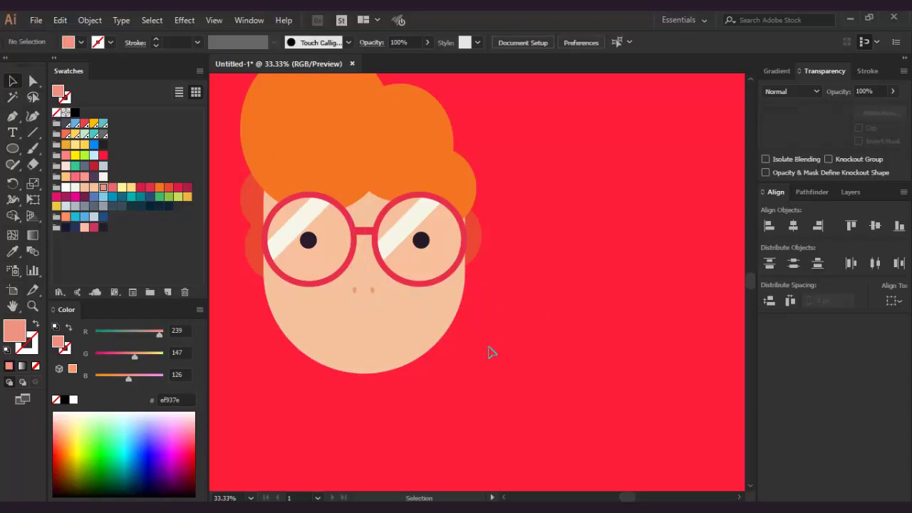
pyautogui.scroll(-1, 491, 354)
pyautogui.hotkey('ctrl', '-')
pyautogui.click(12, 149)
pyautogui.click(72, 180)
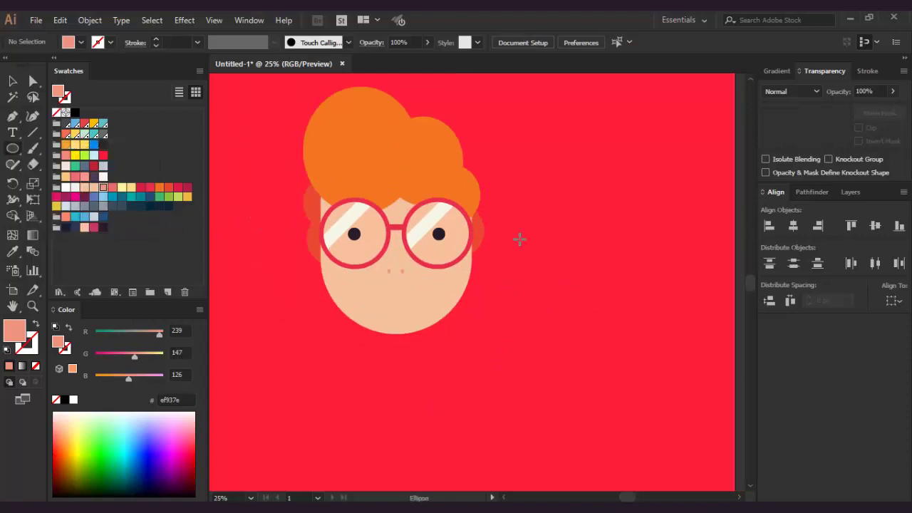
pyautogui.moveTo(615, 288); pyautogui.dragTo(641, 320)
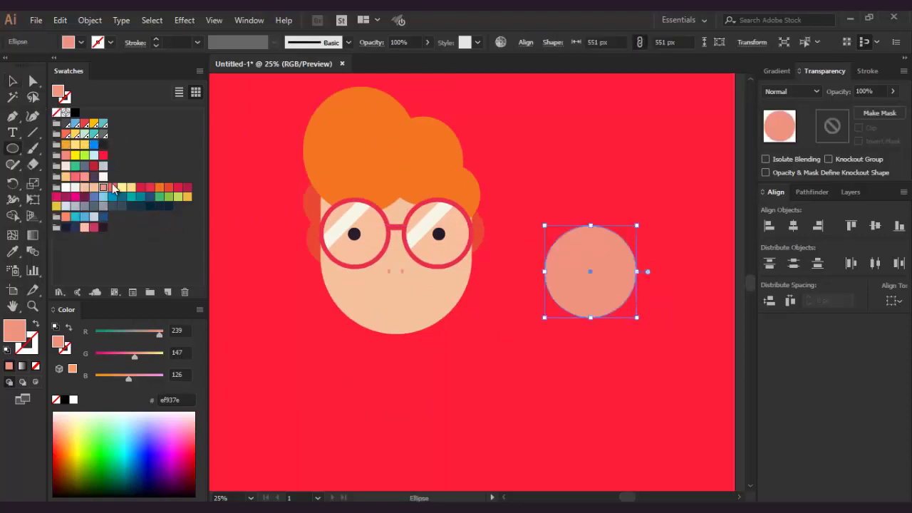
# - Fill the large circle dark crimson and place a bright red copy below it
pyautogui.click(112, 187)
pyautogui.click(188, 188)
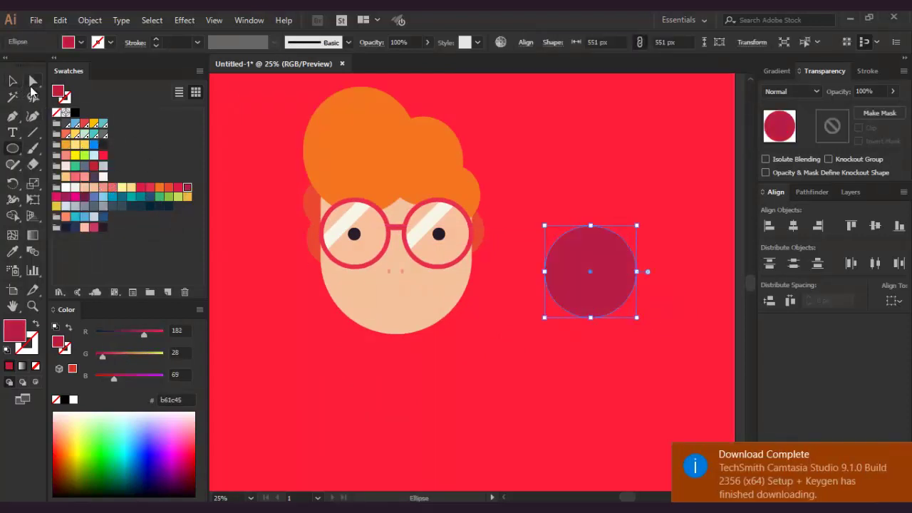
pyautogui.click(13, 82)
pyautogui.click(611, 345)
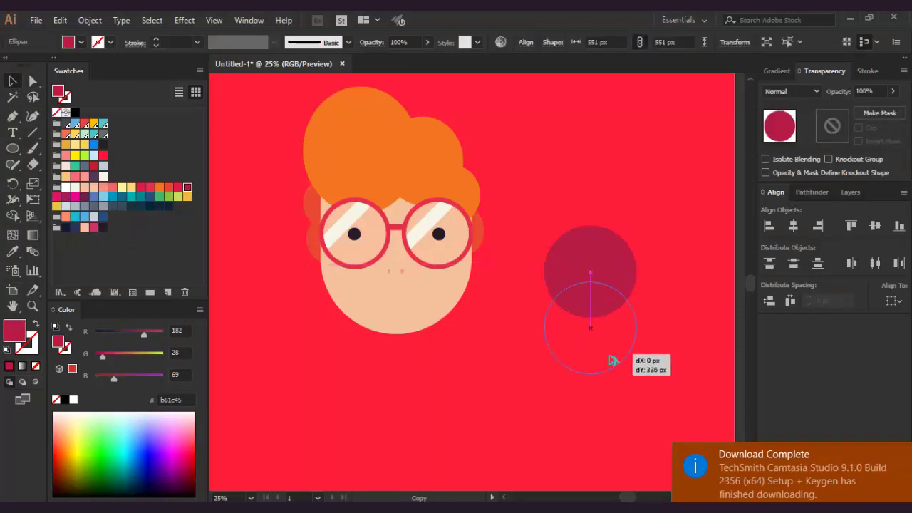
pyautogui.moveTo(601, 302); pyautogui.dragTo(601, 362)
pyautogui.click(103, 155)
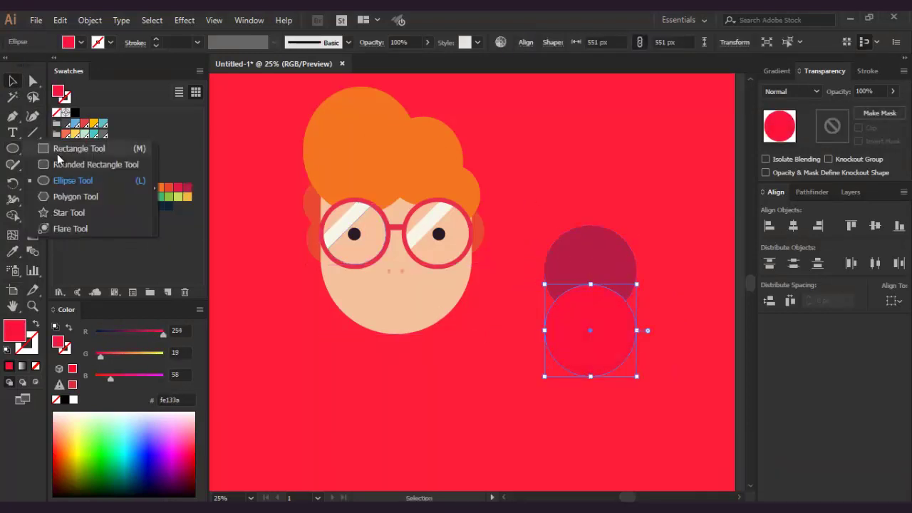
# - Draw an off-white rectangle overlapping the top circle
pyautogui.moveTo(12, 149); pyautogui.dragTo(82, 147)
pyautogui.moveTo(538, 198); pyautogui.dragTo(644, 248)
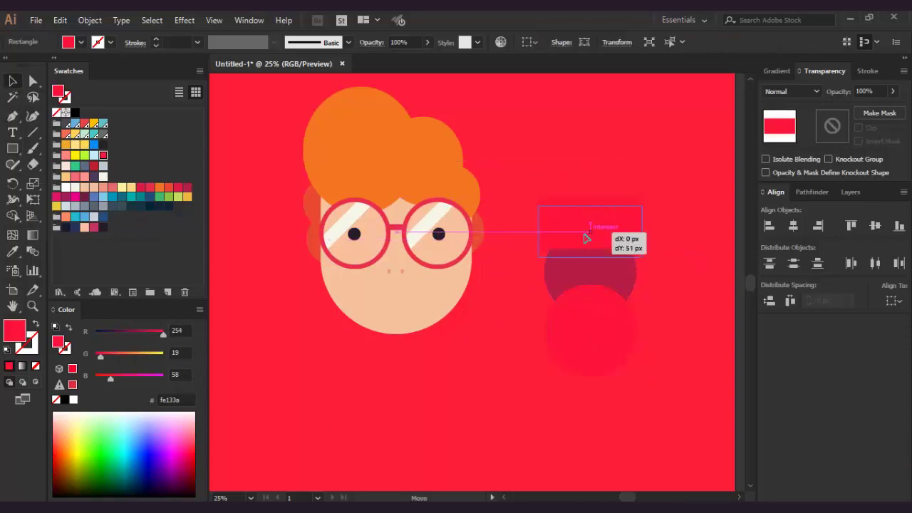
pyautogui.moveTo(590, 223); pyautogui.dragTo(584, 253)
pyautogui.moveTo(618, 295); pyautogui.dragTo(619, 297)
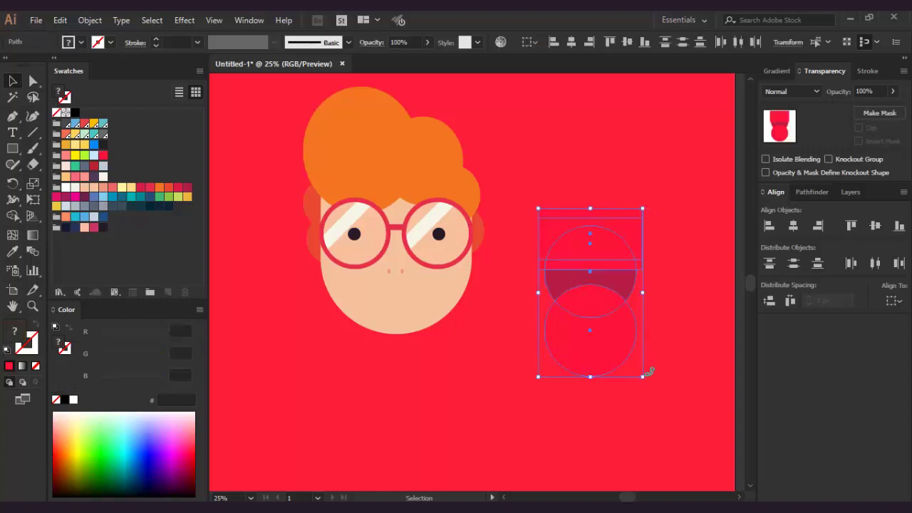
pyautogui.click(705, 253)
pyautogui.click(628, 235)
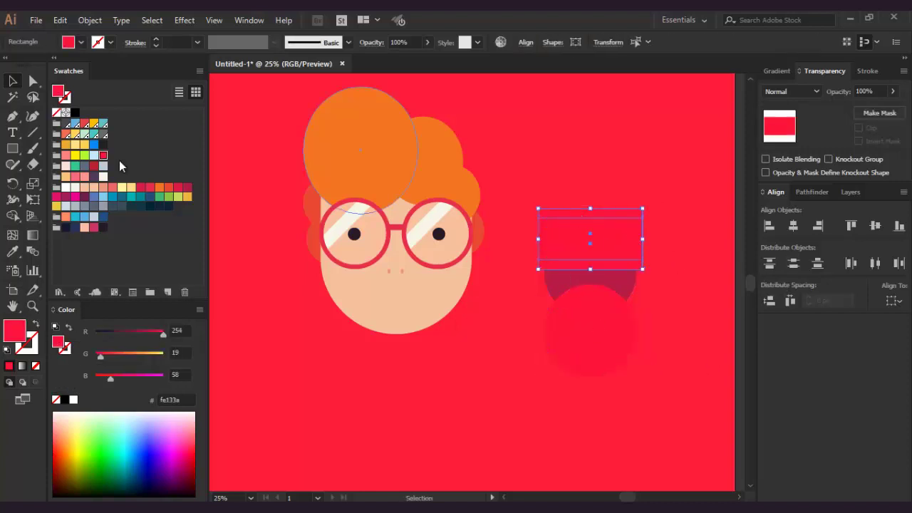
pyautogui.click(76, 188)
# - Divide the rectangle and circles into separate pieces with Pathfinder and ungroup them
pyautogui.click(603, 295)
pyautogui.click(809, 191)
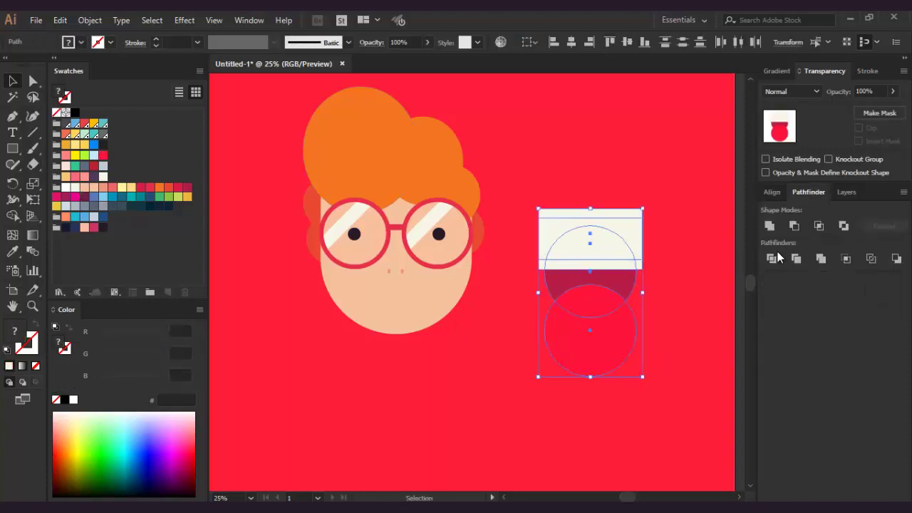
pyautogui.click(685, 285)
pyautogui.rightClick(621, 245)
pyautogui.rightClick(606, 316)
pyautogui.click(642, 369)
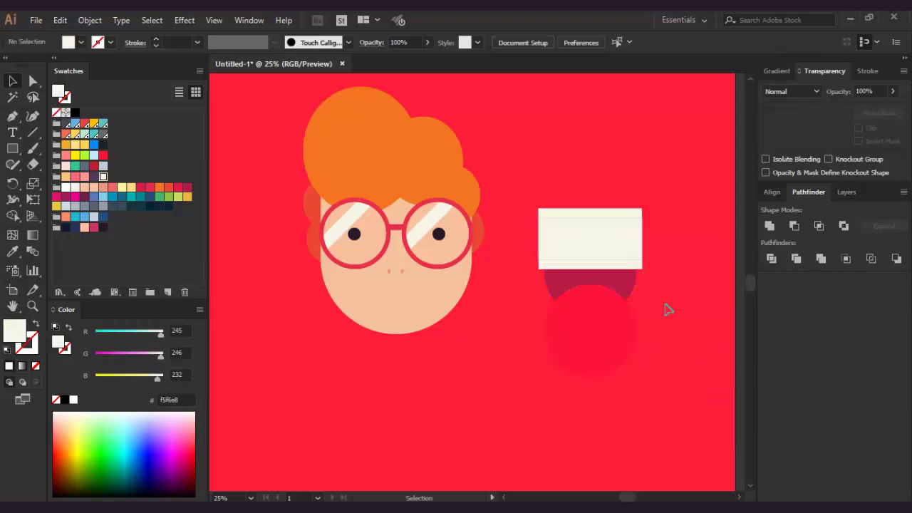
# - Trim the white piece to a thin teeth strip, then shrink the mouth onto the face
pyautogui.click(619, 343)
pyautogui.click(611, 235)
pyautogui.moveTo(611, 210); pyautogui.dragTo(627, 260)
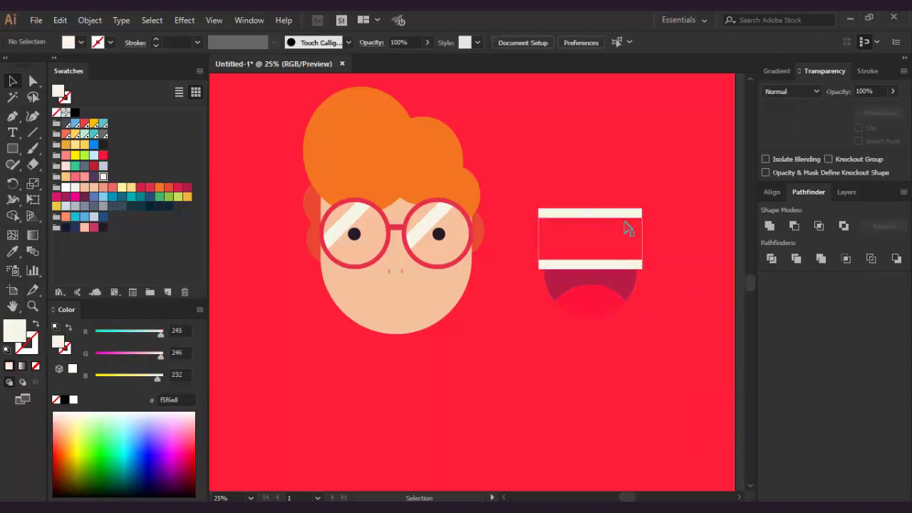
pyautogui.click(650, 251)
pyautogui.click(545, 268)
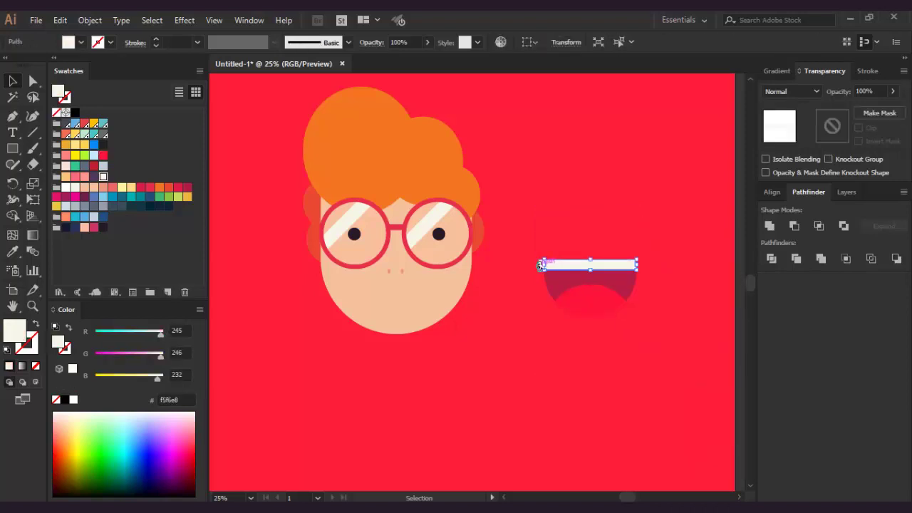
pyautogui.click(541, 258)
pyautogui.moveTo(540, 256); pyautogui.dragTo(645, 333)
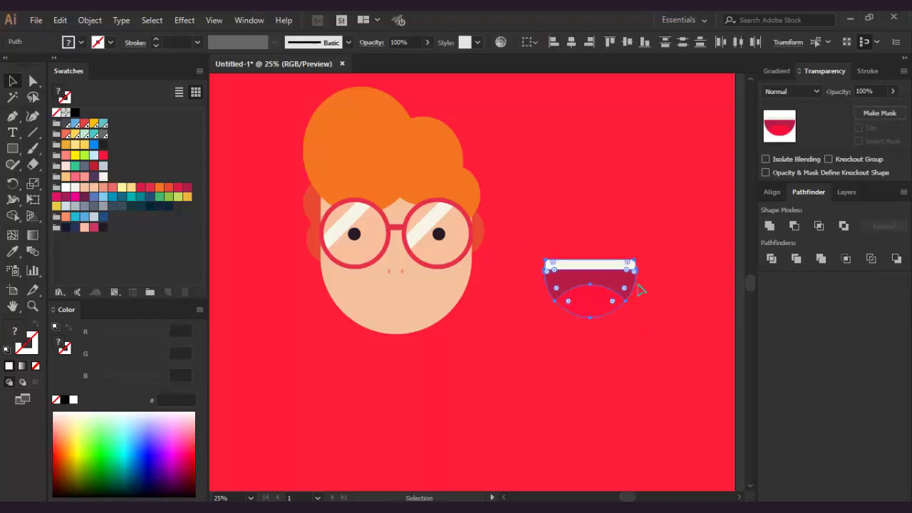
pyautogui.moveTo(634, 261)
pyautogui.mouseDown()
pyautogui.moveTo(587, 285)
pyautogui.moveTo(411, 310)
pyautogui.mouseUp()
# - Resize the whole mouth group to fit below the nose
pyautogui.scroll(1, 452, 346)
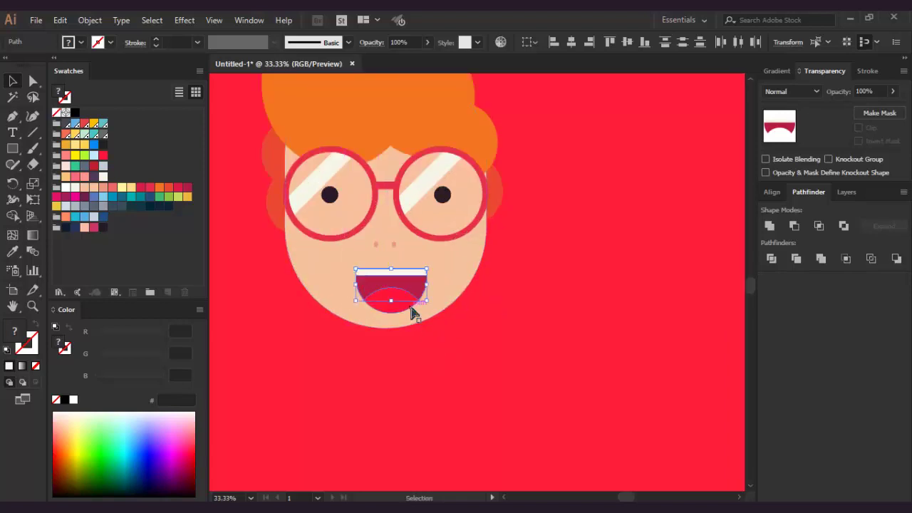
pyautogui.click(403, 308)
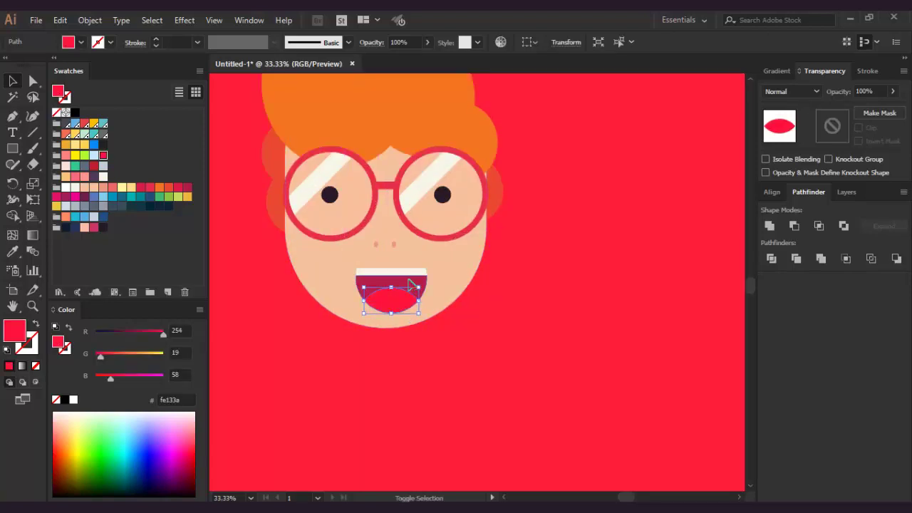
pyautogui.click(411, 284)
pyautogui.moveTo(427, 268); pyautogui.dragTo(432, 264)
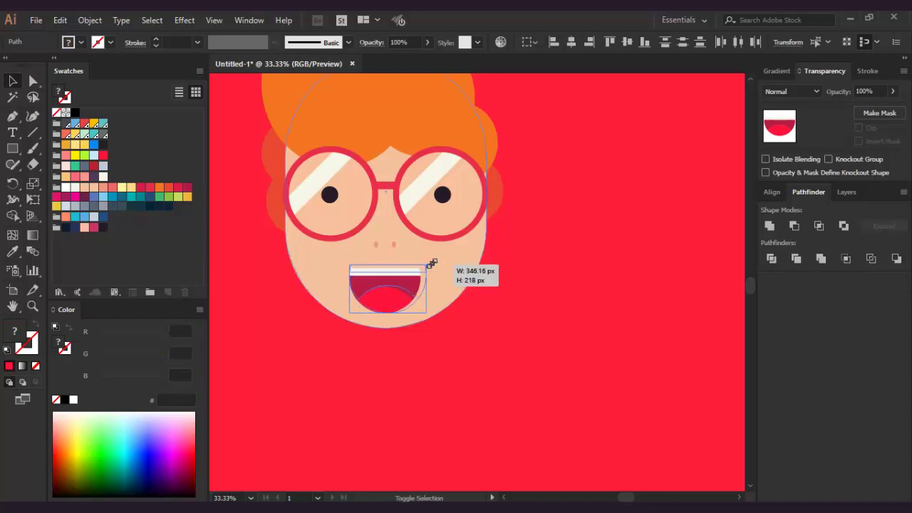
pyautogui.moveTo(432, 263)
pyautogui.mouseDown()
pyautogui.moveTo(440, 324)
pyautogui.moveTo(420, 319)
pyautogui.mouseUp()
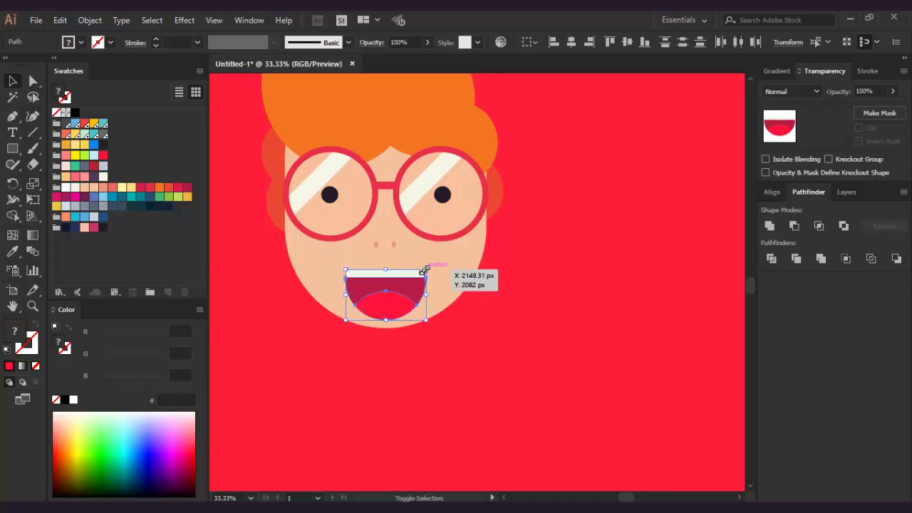
# - Recolour the mouth's dark-red top shape a brighter red
pyautogui.click(476, 336)
pyautogui.click(417, 295)
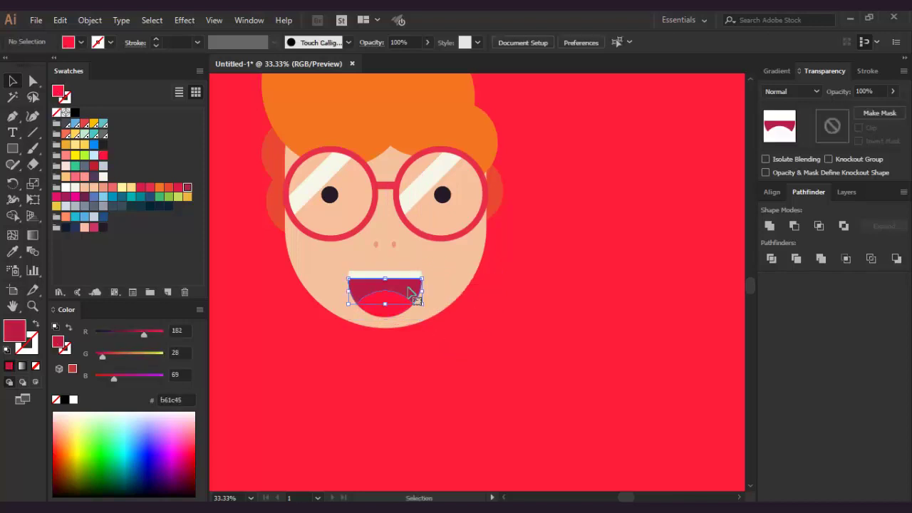
pyautogui.click(151, 191)
pyautogui.click(335, 362)
pyautogui.click(389, 312)
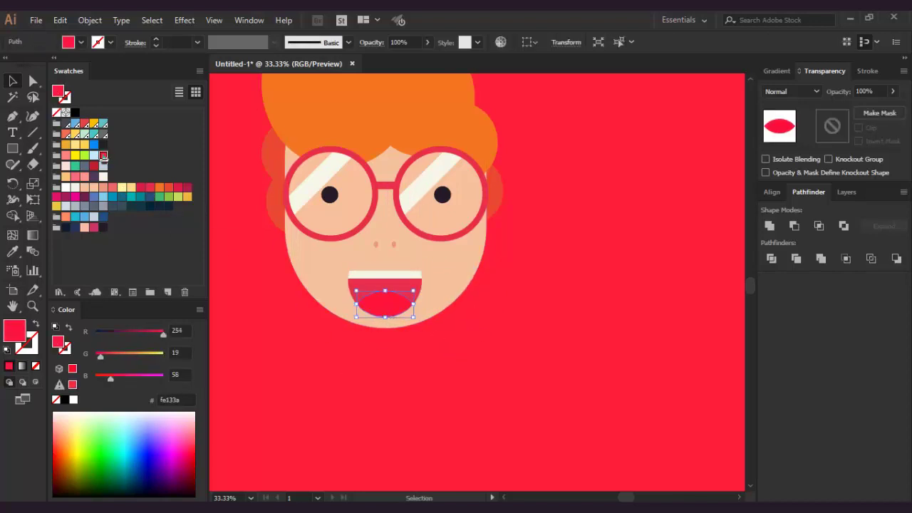
pyautogui.click(324, 377)
pyautogui.hotkey('ctrl', '-')
pyautogui.hotkey('ctrl', '-')
pyautogui.hotkey('ctrl', '-')
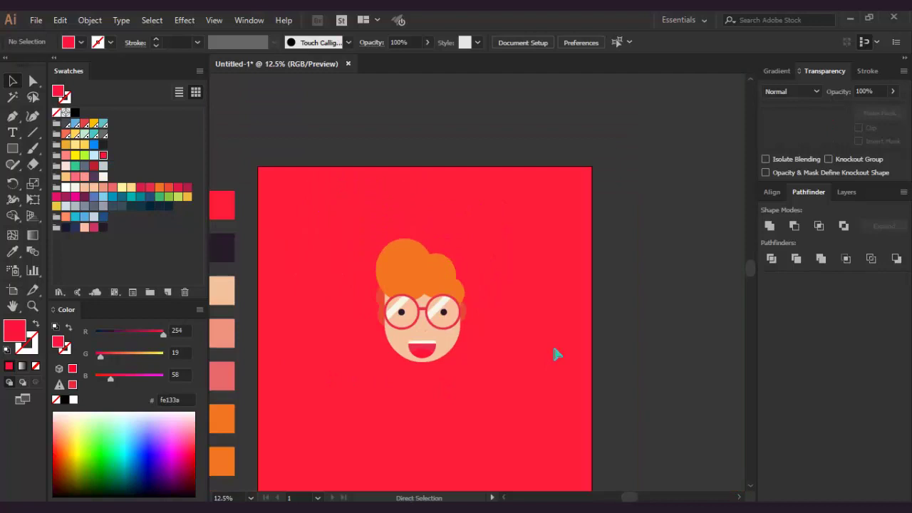
# - Try cream, dark blue, orange and yellow-green, then settle on a slightly lightened orange-yellow
pyautogui.click(556, 354)
pyautogui.click(687, 167)
pyautogui.press('v')
pyautogui.click(566, 236)
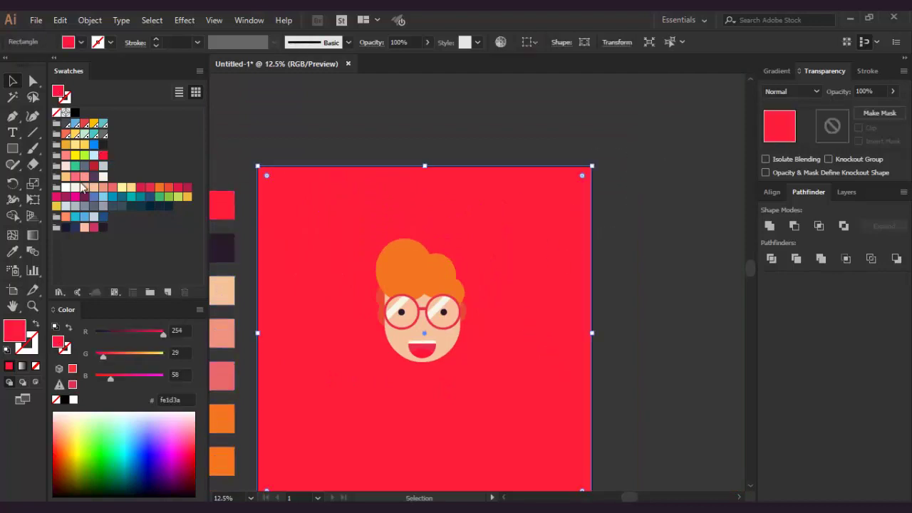
pyautogui.click(84, 187)
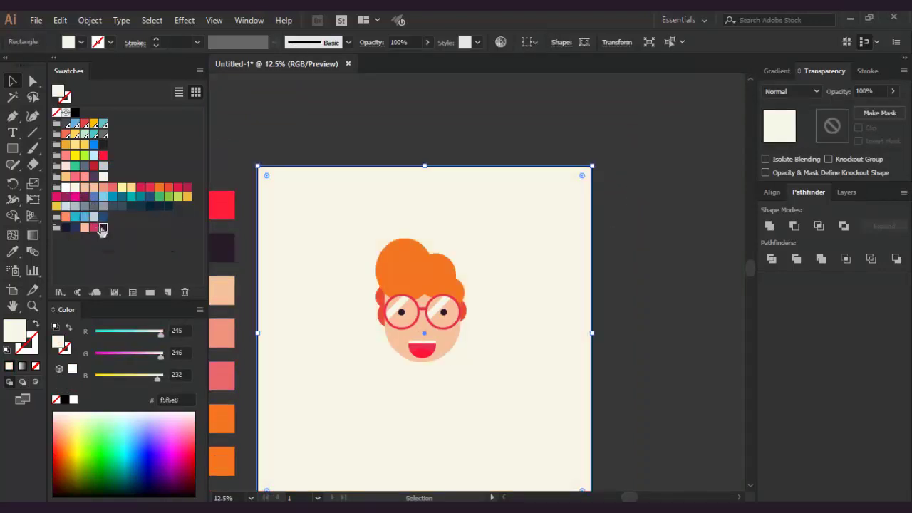
pyautogui.click(103, 217)
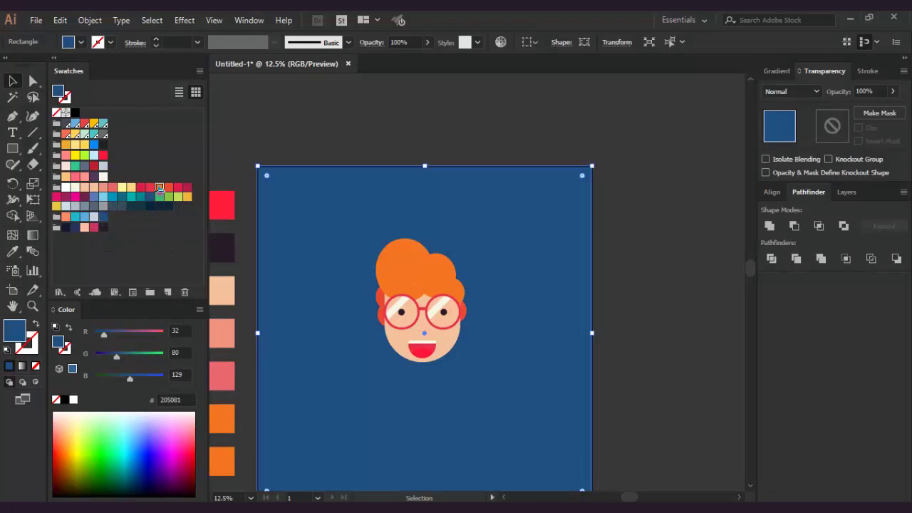
pyautogui.click(159, 187)
pyautogui.click(178, 197)
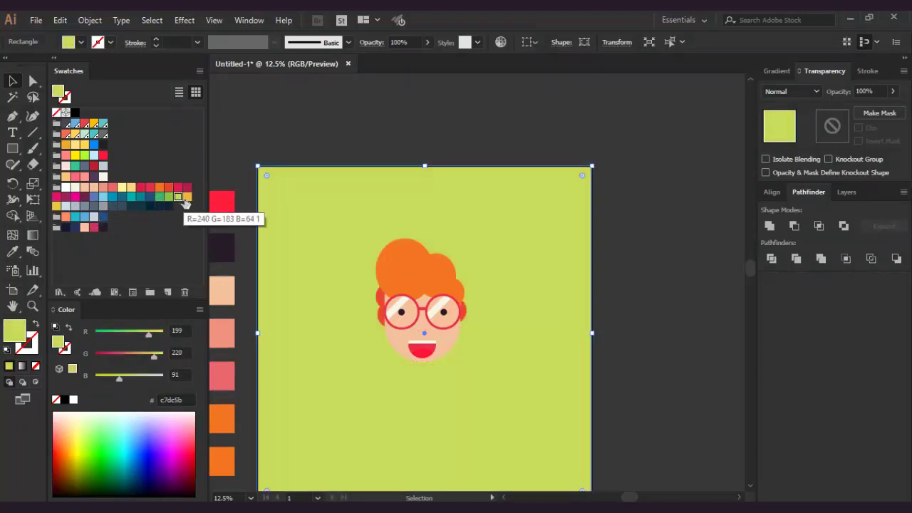
pyautogui.click(187, 198)
pyautogui.click(119, 377)
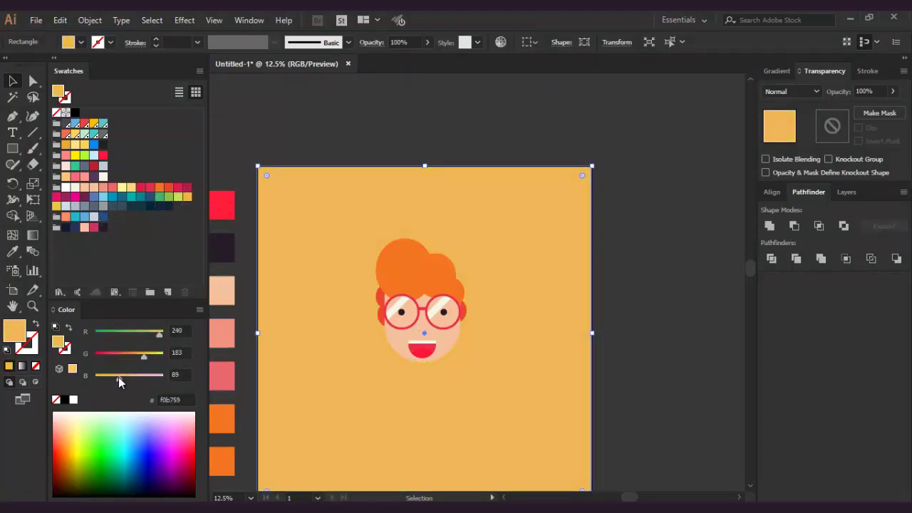
# - Delete the background rectangle, then undo to restore it
pyautogui.scroll(1, 373, 314)
pyautogui.scroll(1, 372, 314)
pyautogui.scroll(-1, 599, 379)
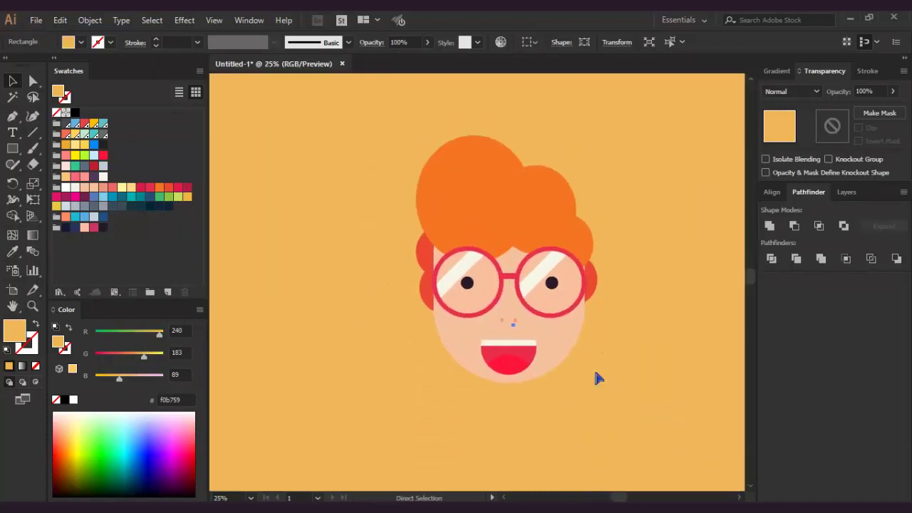
pyautogui.scroll(-1, 596, 377)
pyautogui.scroll(5, 376, 268)
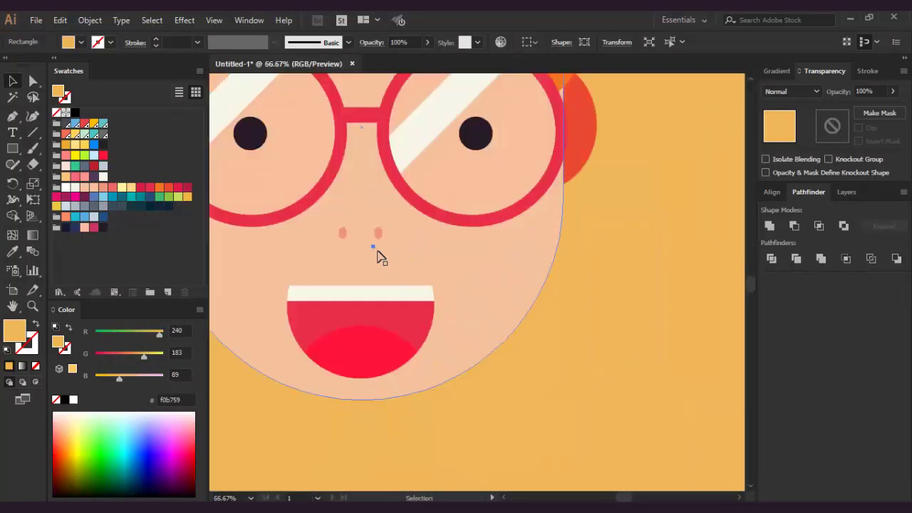
pyautogui.press('Delete')
pyautogui.scroll(-3, 468, 321)
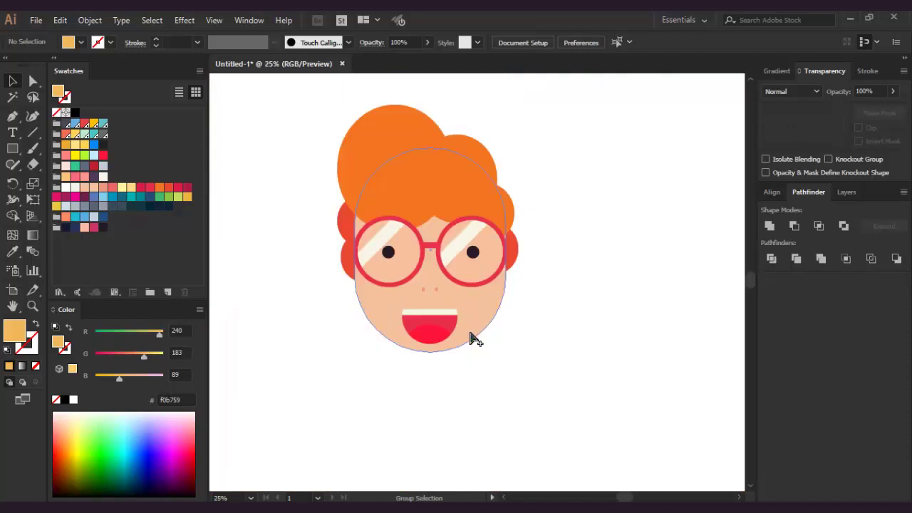
pyautogui.scroll(-1, 484, 339)
pyautogui.scroll(-1, 428, 314)
pyautogui.hotkey('ctrl', 'z')
pyautogui.scroll(1, 536, 289)
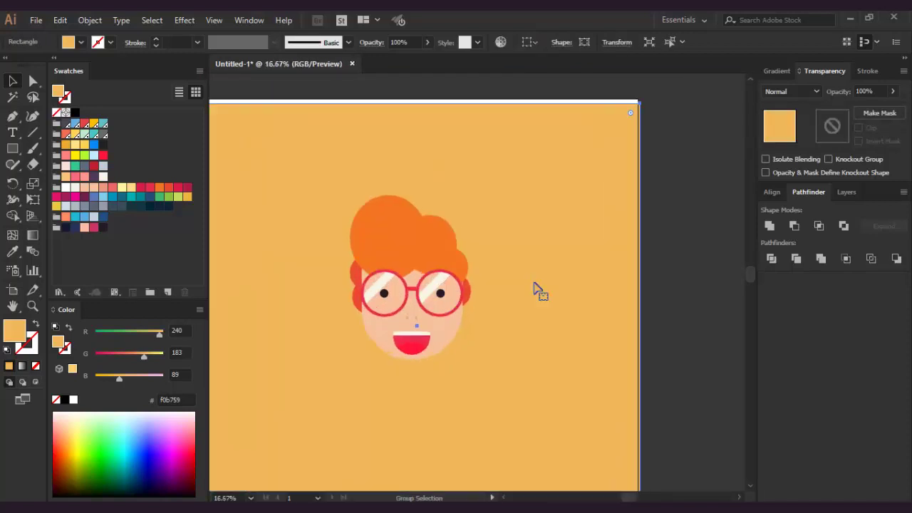
# - Draw a peach-filled circle to the right of the face
pyautogui.click(682, 285)
pyautogui.moveTo(13, 149); pyautogui.dragTo(45, 179)
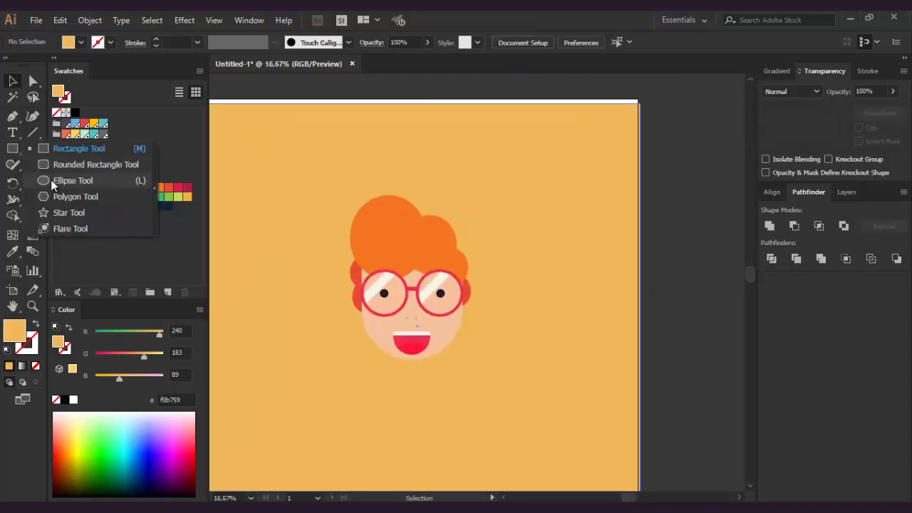
pyautogui.moveTo(540, 245); pyautogui.dragTo(566, 268)
pyautogui.scroll(1, 563, 271)
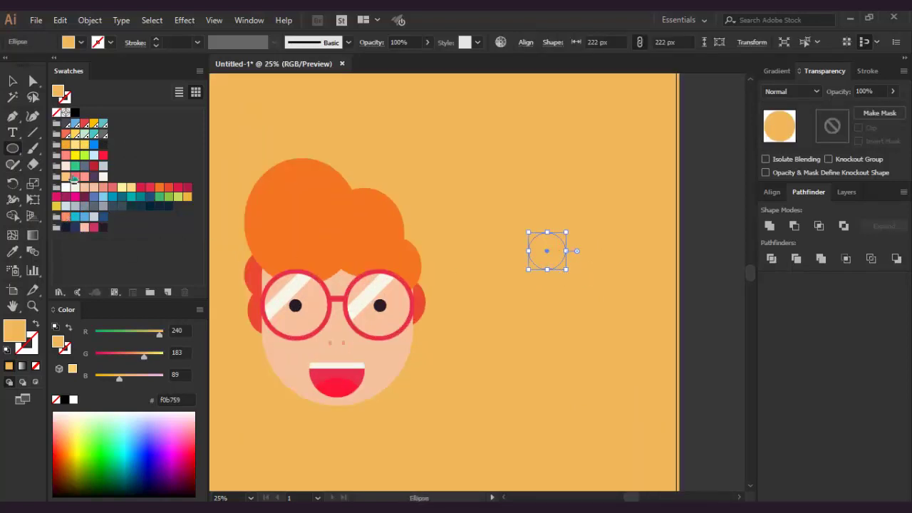
pyautogui.click(84, 188)
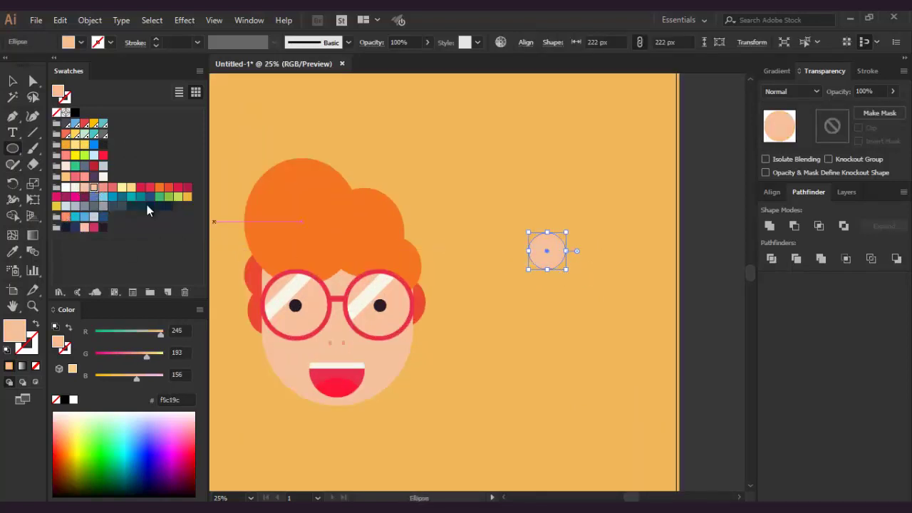
# - Add a smaller red circle inside the peach circle as the ear's centre
pyautogui.press('v')
pyautogui.moveTo(567, 232)
pyautogui.mouseDown()
pyautogui.moveTo(543, 265)
pyautogui.moveTo(549, 249)
pyautogui.mouseUp()
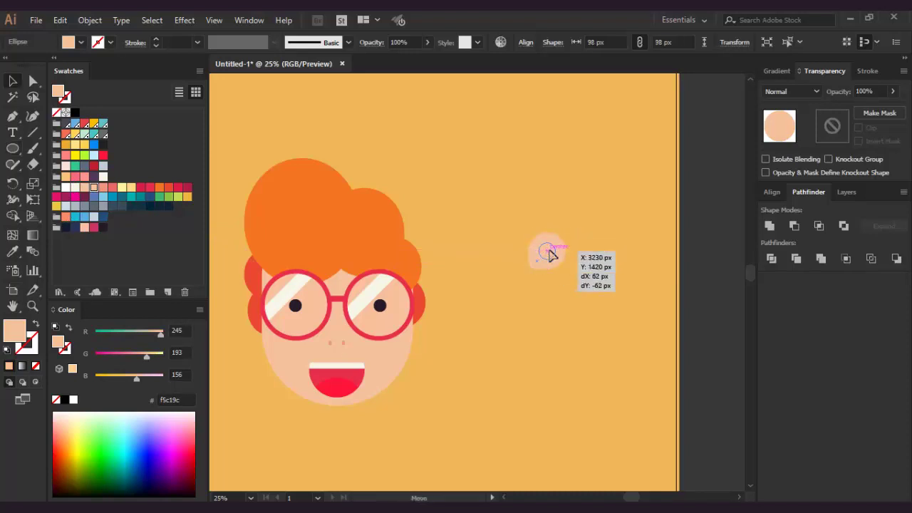
pyautogui.click(113, 188)
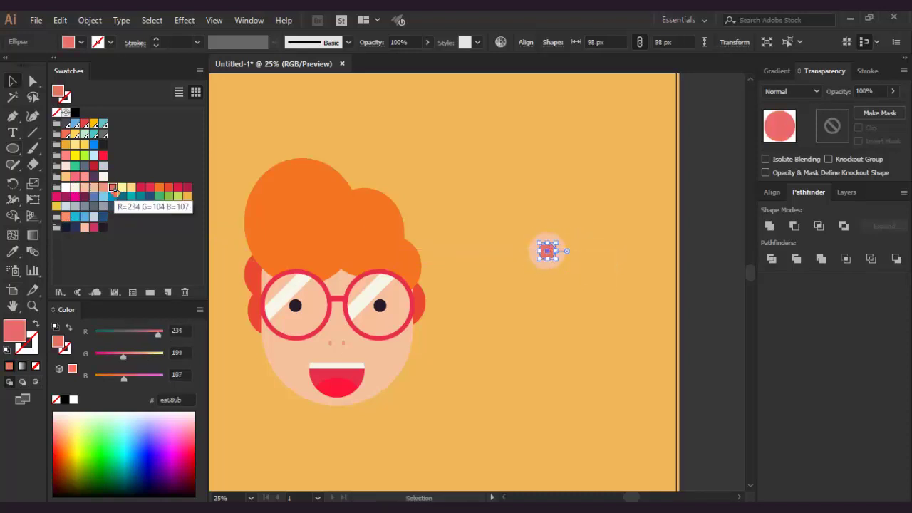
pyautogui.click(513, 254)
pyautogui.click(741, 270)
pyautogui.click(565, 258)
# - Shrink the ear and its dot and move it beside the face
pyautogui.press('a')
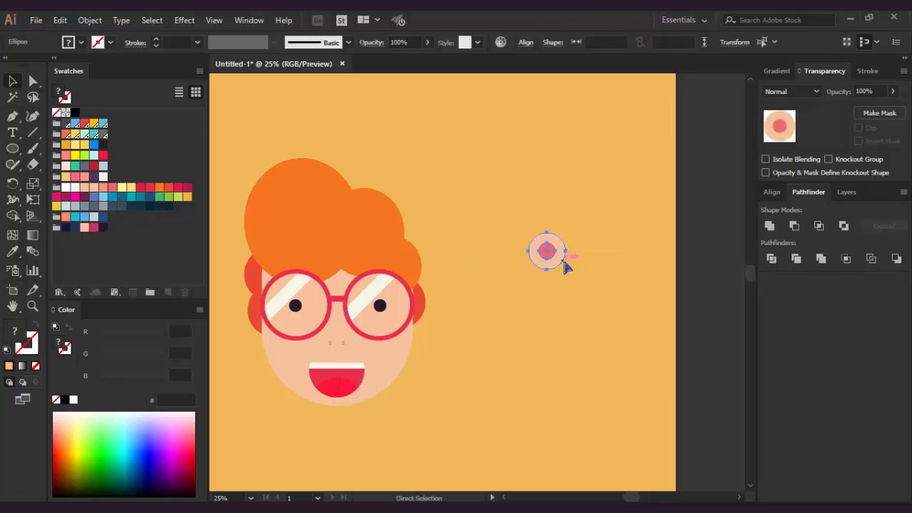
pyautogui.moveTo(536, 251)
pyautogui.mouseDown()
pyautogui.moveTo(396, 335)
pyautogui.moveTo(354, 340)
pyautogui.mouseUp()
pyautogui.scroll(1, 539, 264)
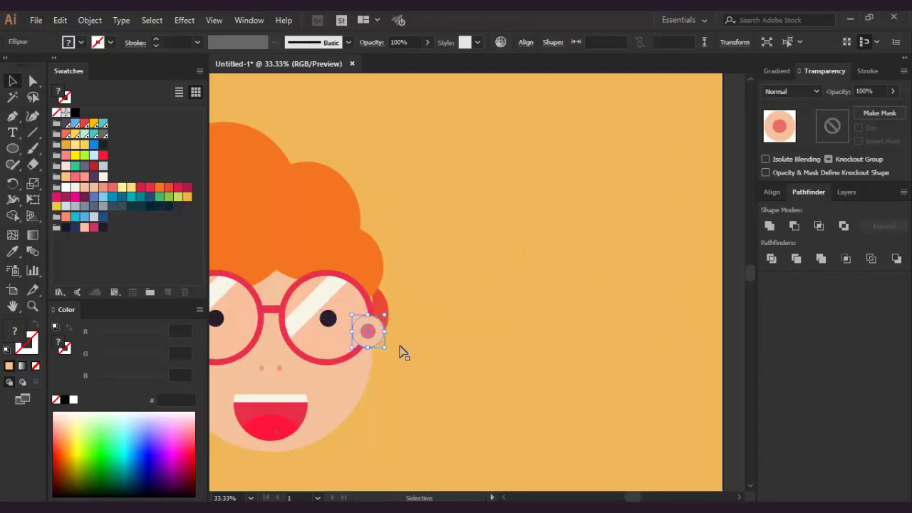
pyautogui.hscroll(-3, 428, 350)
pyautogui.hscroll(-2, 463, 350)
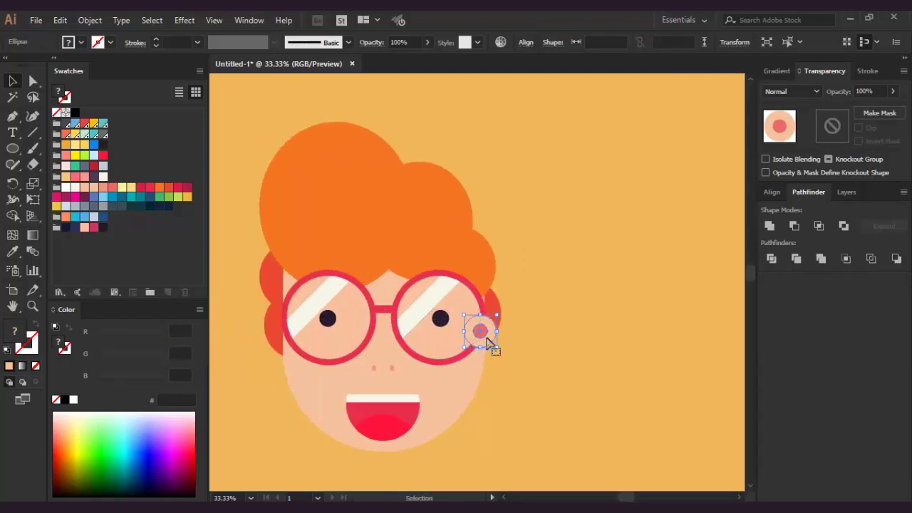
pyautogui.click(490, 350)
# - Place a copy of the ear on the face's left side
pyautogui.moveTo(483, 337)
pyautogui.mouseDown()
pyautogui.moveTo(290, 342)
pyautogui.moveTo(497, 352)
pyautogui.moveTo(489, 342)
pyautogui.mouseUp()
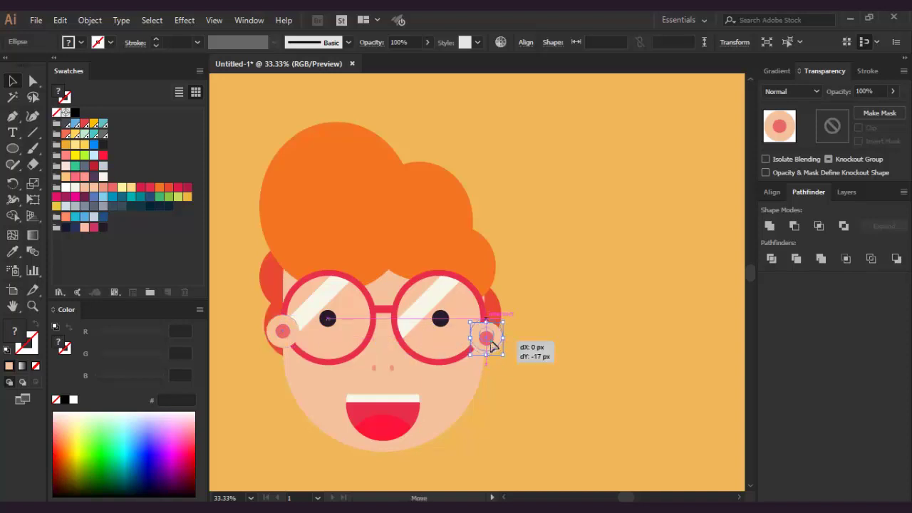
pyautogui.click(518, 362)
pyautogui.click(479, 362)
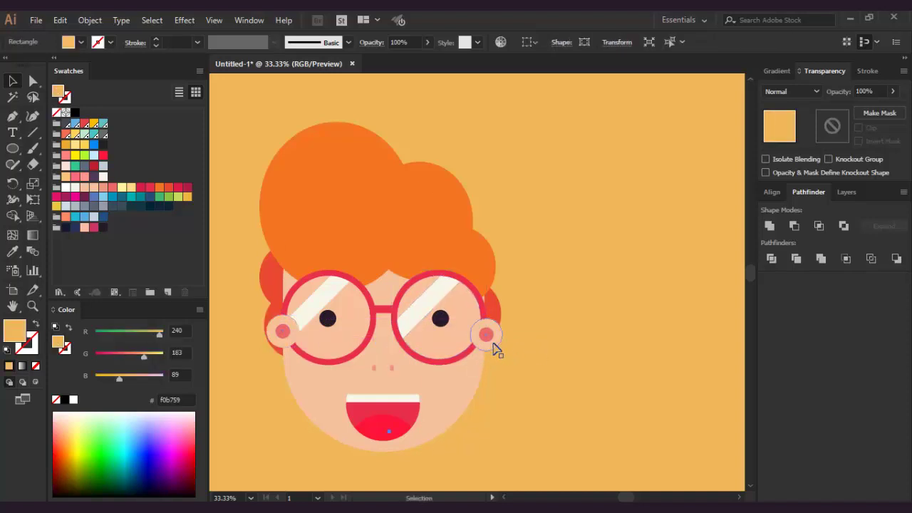
# - Send both ears behind the artwork, then shift the background rectangle
pyautogui.click(489, 341)
pyautogui.keyDown('shift'); pyautogui.click(285, 335); pyautogui.keyUp('shift')
pyautogui.press('a')
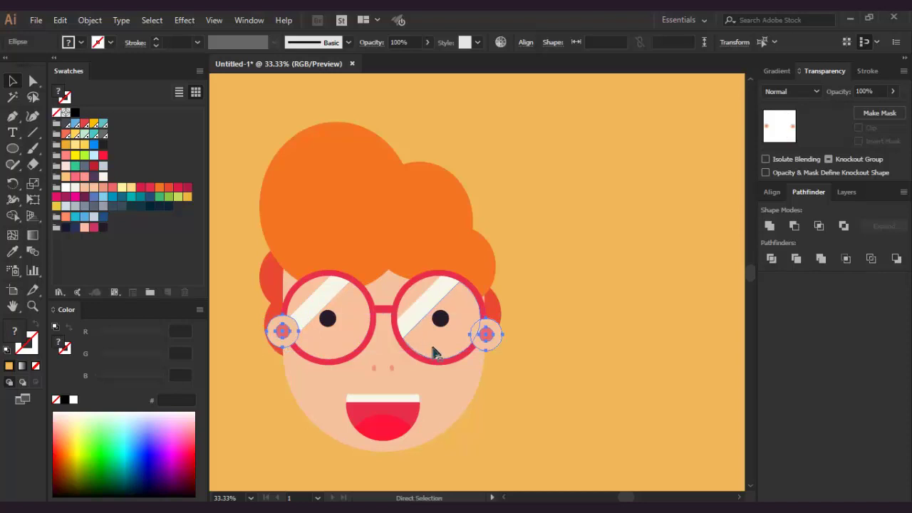
pyautogui.hotkey('ctrl', 'shift', '[')
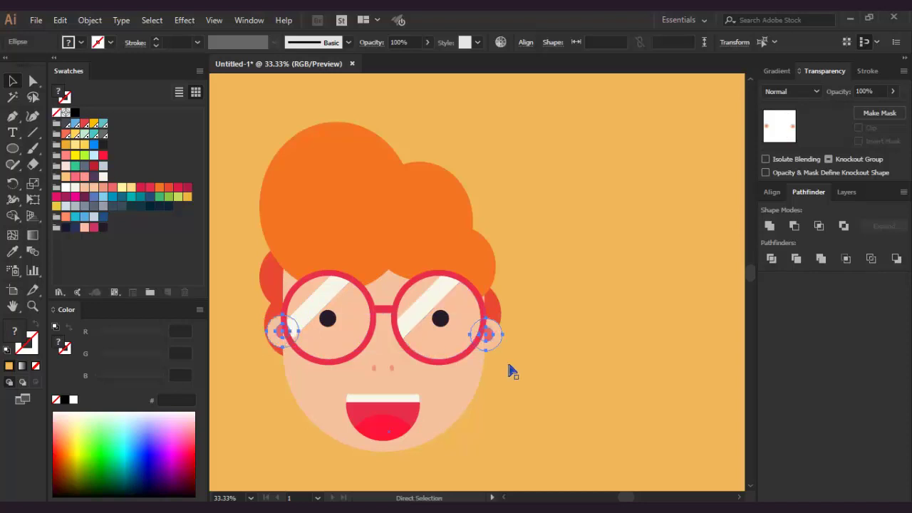
pyautogui.click(511, 371)
pyautogui.hotkey('ctrl', '-')
pyautogui.moveTo(365, 242); pyautogui.dragTo(371, 214)
# - Unite the top hair circles and the red ear piece into one orange hair shape
pyautogui.click(727, 321)
pyautogui.scroll(-3, 489, 292)
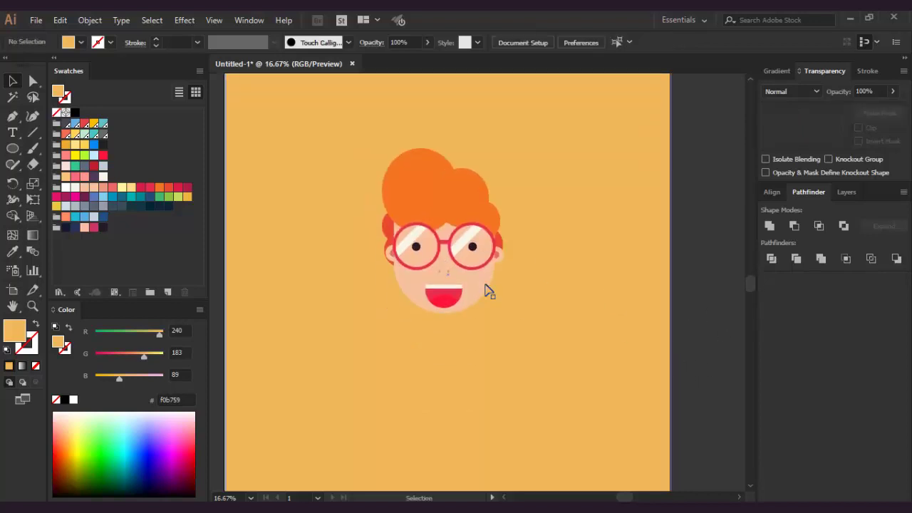
pyautogui.click(401, 187)
pyautogui.keyDown('shift'); pyautogui.click(470, 193); pyautogui.keyUp('shift')
pyautogui.click(769, 226)
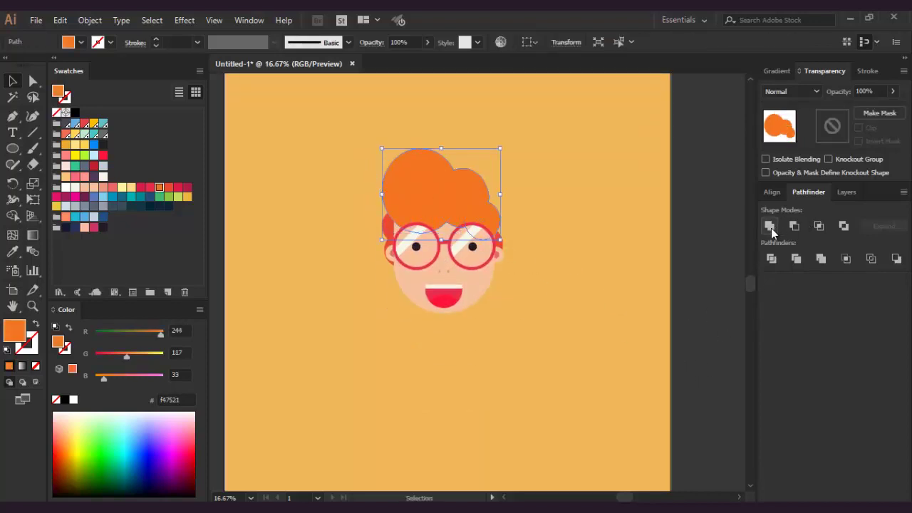
pyautogui.click(698, 266)
pyautogui.click(391, 240)
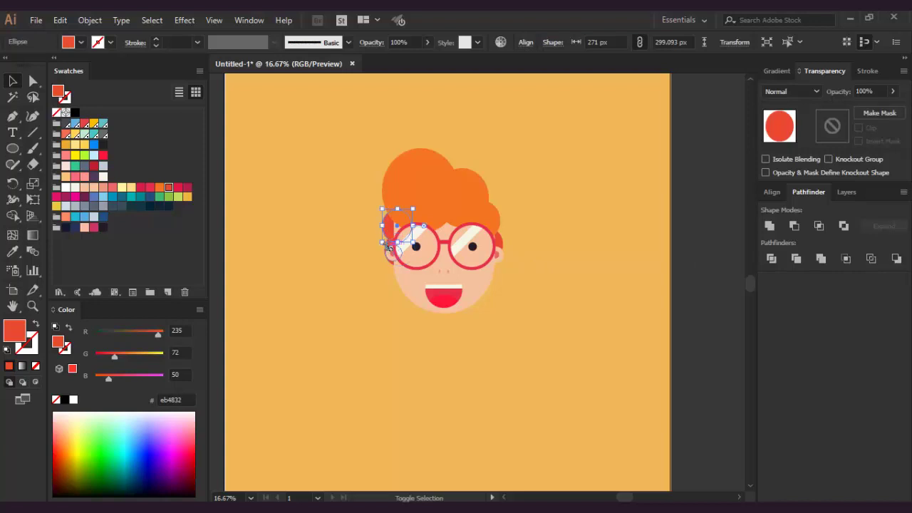
pyautogui.click(769, 226)
pyautogui.click(696, 268)
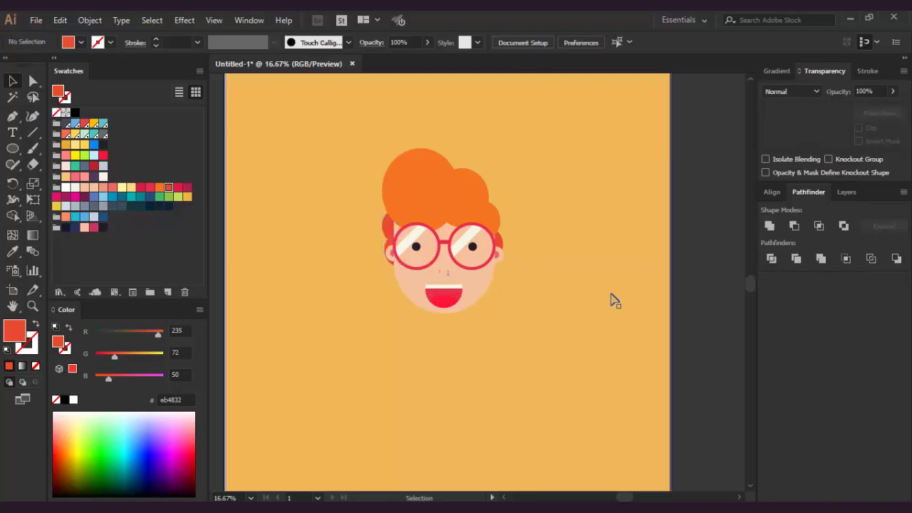
# - Drag the face group higher up the artboard
pyautogui.moveTo(499, 245); pyautogui.dragTo(499, 214)
pyautogui.click(373, 146)
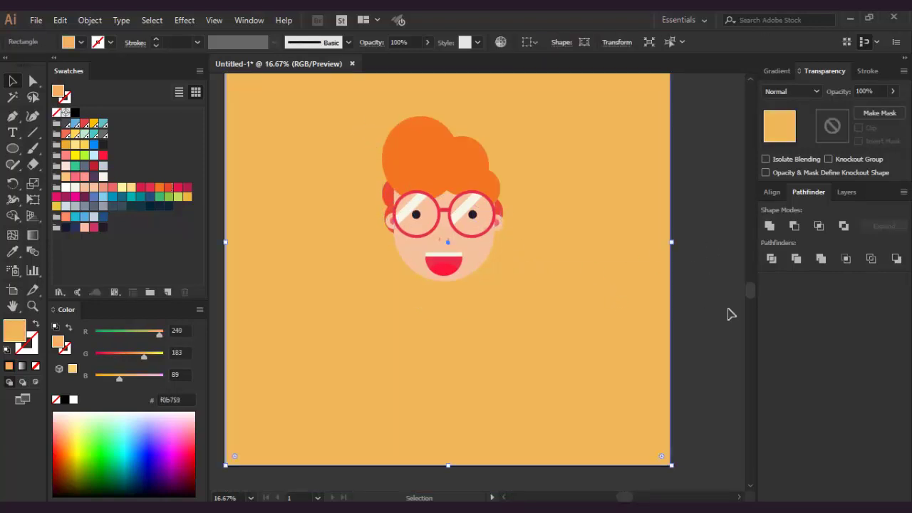
pyautogui.scroll(-1, 731, 313)
pyautogui.click(711, 336)
pyautogui.scroll(1, 728, 320)
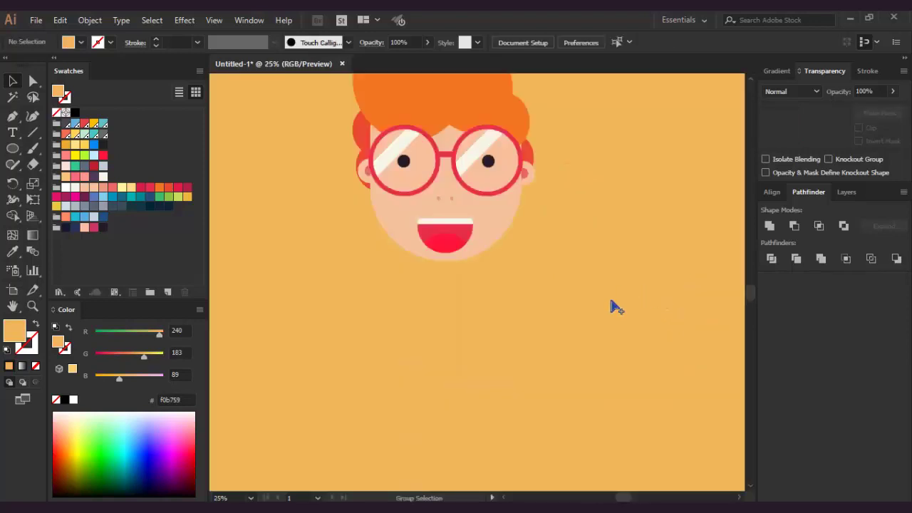
pyautogui.moveTo(490, 306); pyautogui.dragTo(446, 321)
pyautogui.scroll(-1, 474, 371)
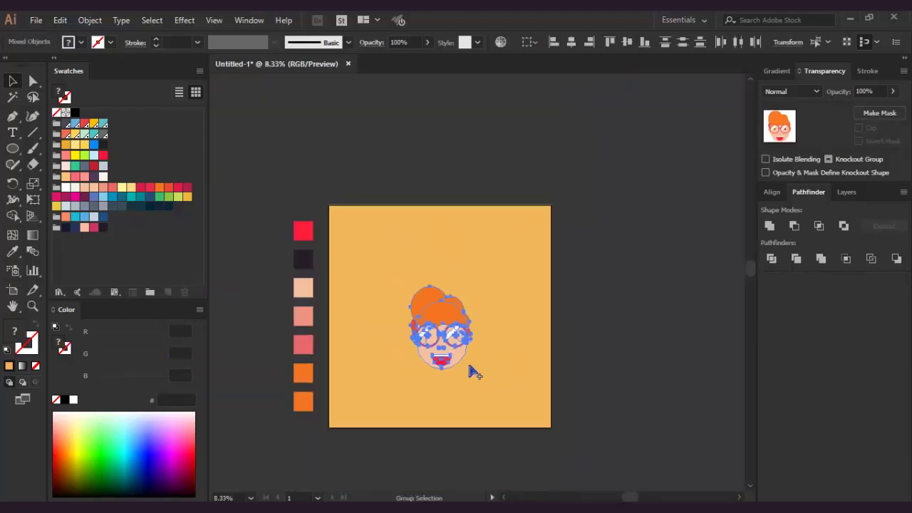
pyautogui.click(597, 352)
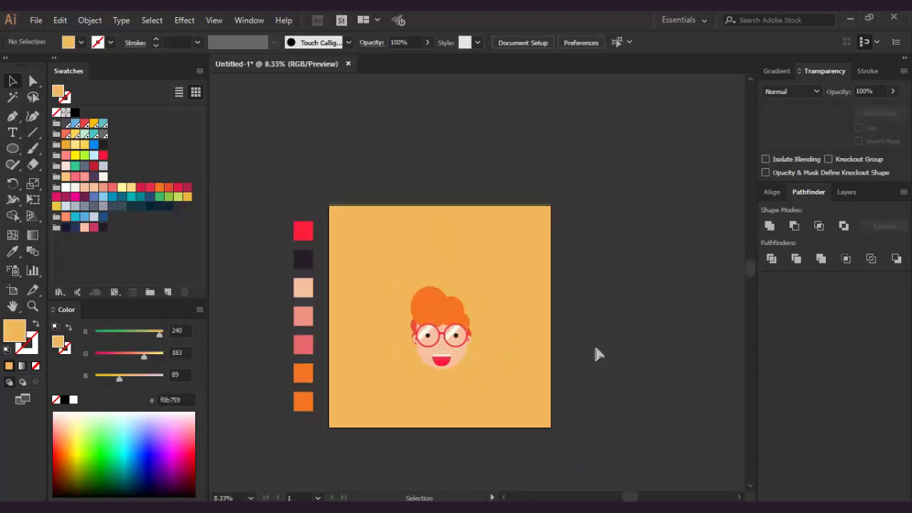
# - Fill the background rectangle with dark purple and lock it with Ctrl+2
pyautogui.click(112, 189)
pyautogui.click(132, 206)
pyautogui.click(103, 227)
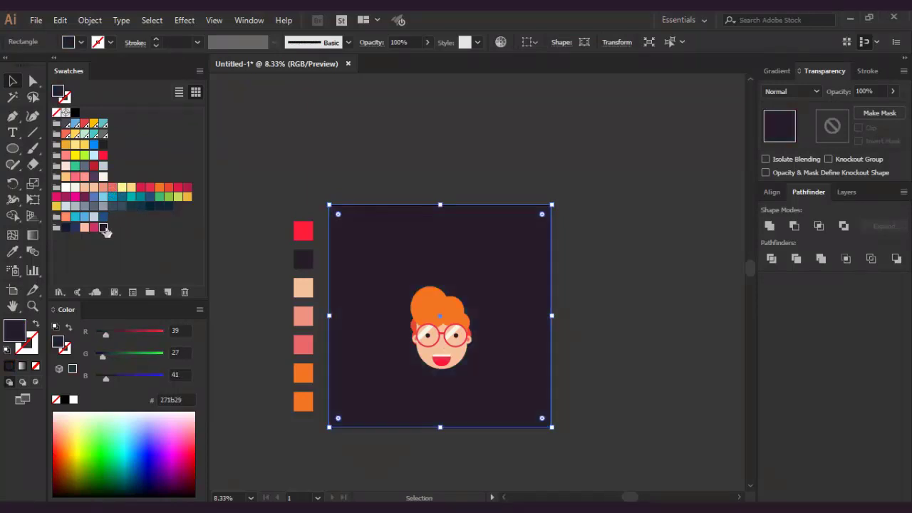
pyautogui.scroll(1, 513, 382)
pyautogui.moveTo(399, 282); pyautogui.dragTo(395, 289)
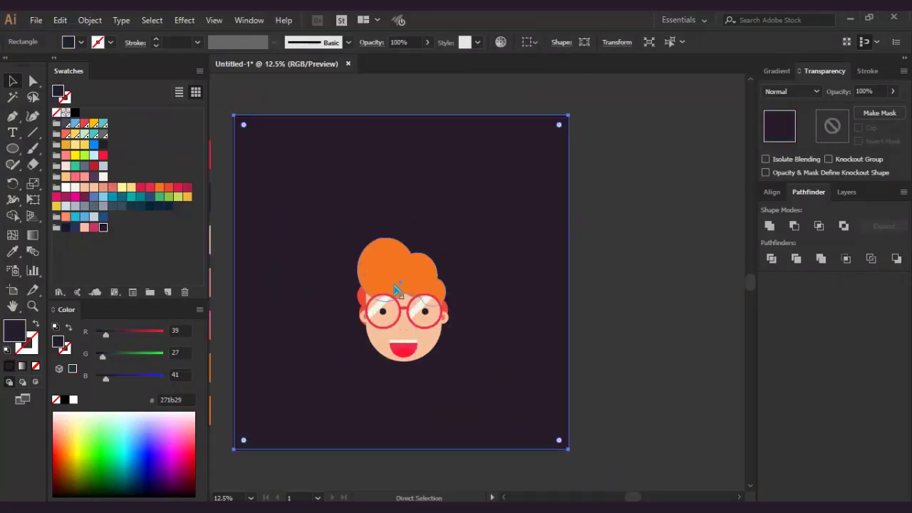
pyautogui.hotkey('ctrl', '2')
# - Select the face artwork and vertically centre it using Align to Artboard
pyautogui.moveTo(347, 224); pyautogui.dragTo(499, 386)
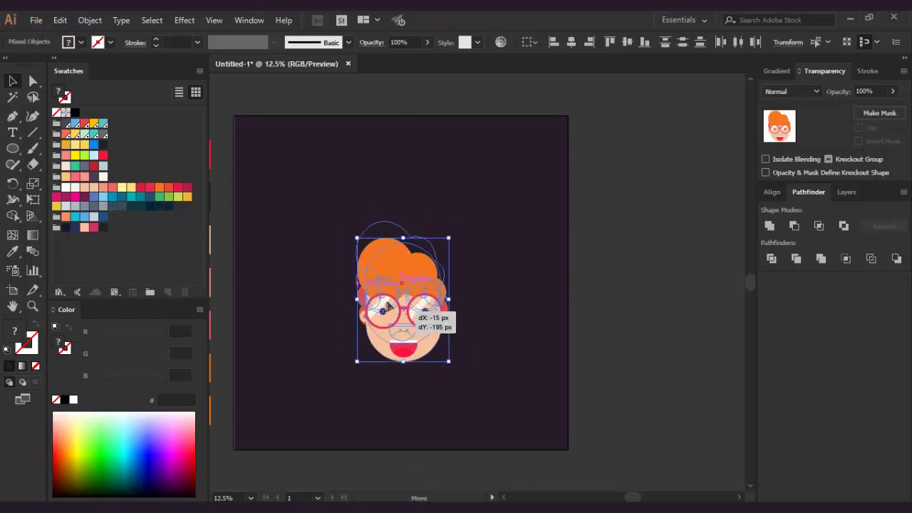
pyautogui.moveTo(404, 314); pyautogui.dragTo(400, 287)
pyautogui.click(468, 351)
pyautogui.click(774, 192)
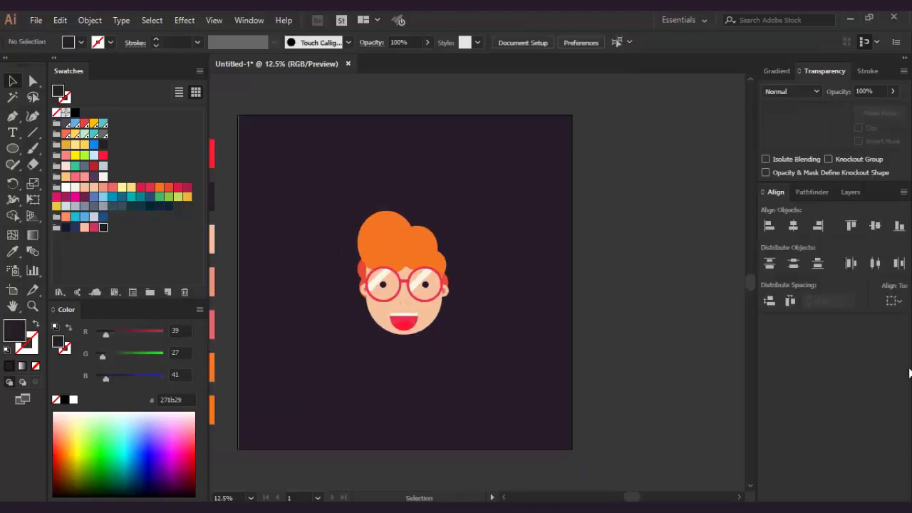
pyautogui.hotkey('ctrl', 'a')
pyautogui.click(891, 301)
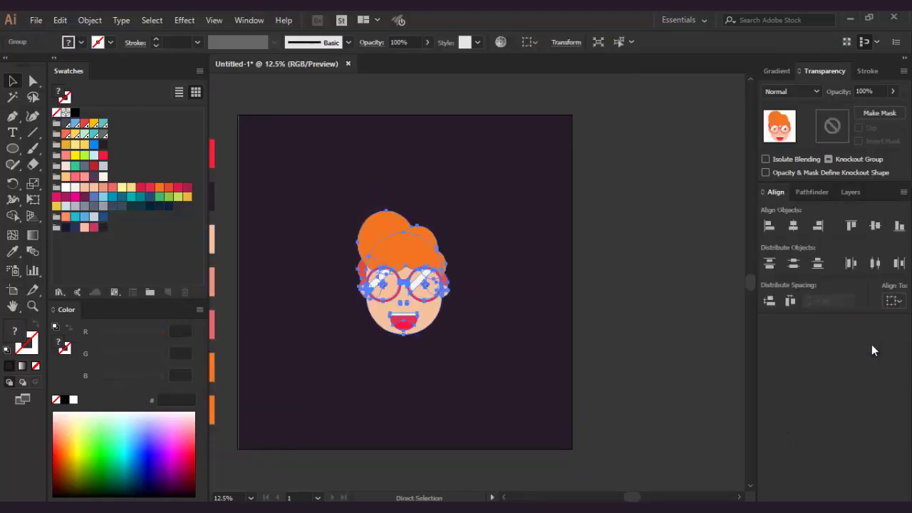
pyautogui.click(876, 225)
pyautogui.click(620, 362)
pyautogui.scroll(1, 378, 374)
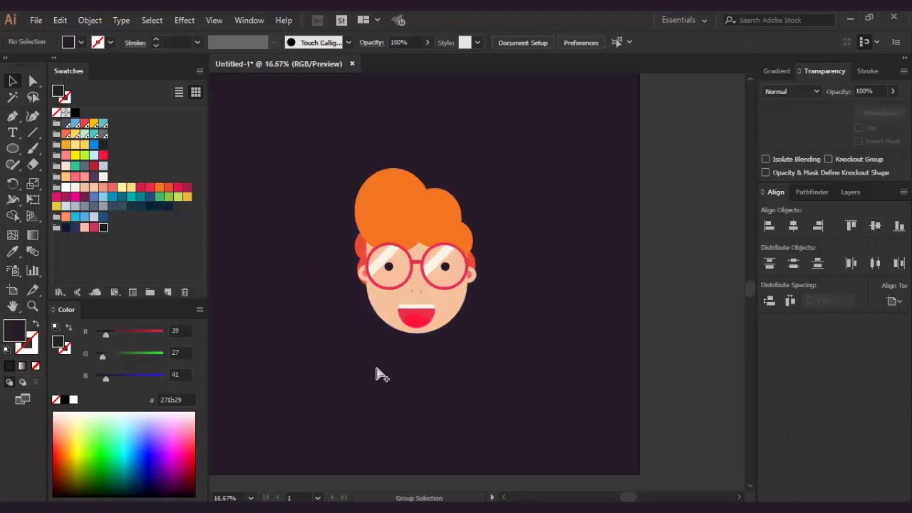
pyautogui.scroll(2, 377, 375)
pyautogui.rightClick(22, 151)
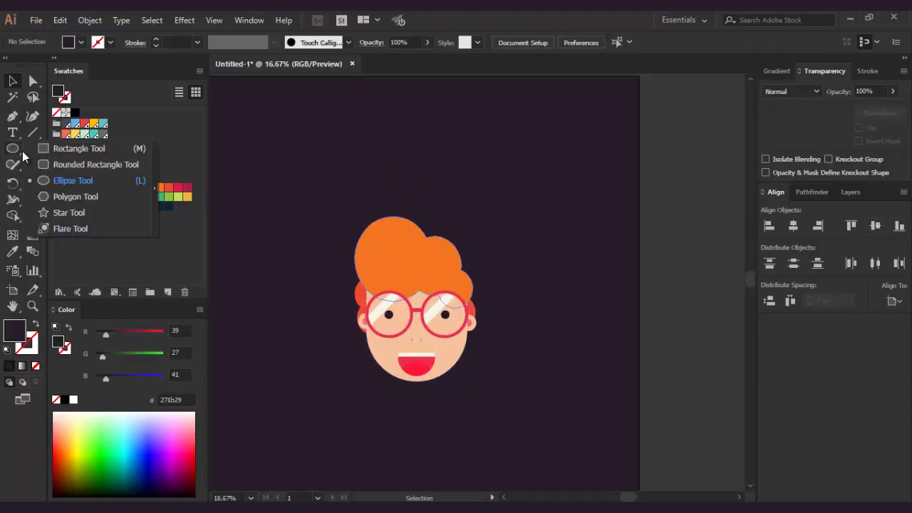
# - Draw two crossing red rounded bars, shrink them and Unite them into a plus
pyautogui.click(67, 166)
pyautogui.moveTo(297, 138); pyautogui.dragTo(303, 181)
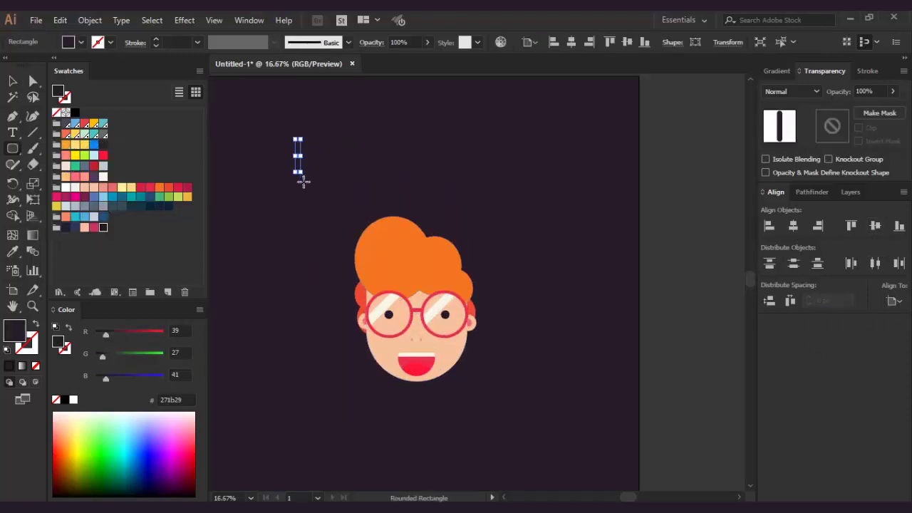
pyautogui.scroll(2, 303, 181)
pyautogui.click(103, 154)
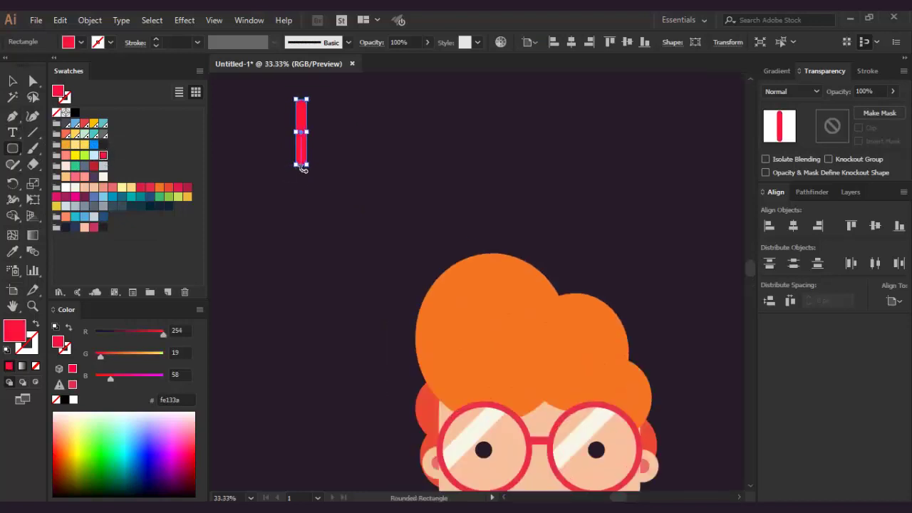
pyautogui.moveTo(303, 169)
pyautogui.mouseDown()
pyautogui.moveTo(347, 149)
pyautogui.moveTo(342, 142)
pyautogui.mouseUp()
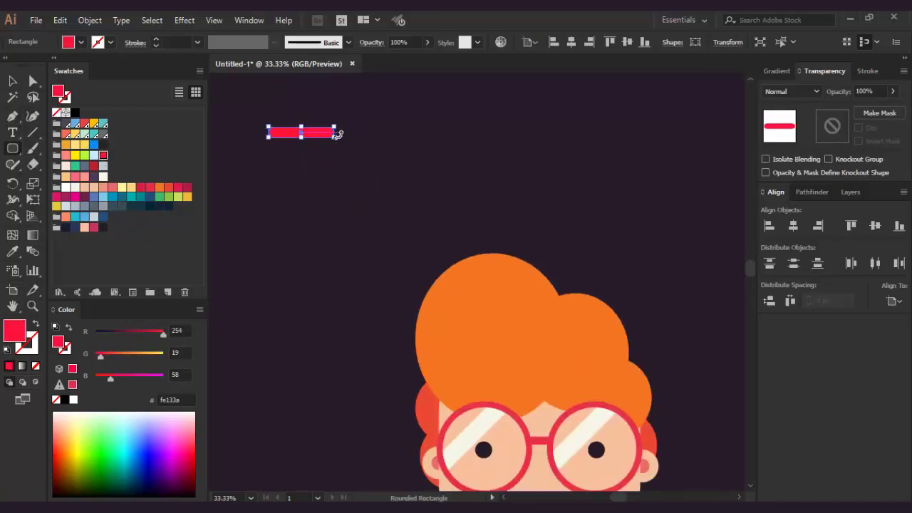
pyautogui.moveTo(329, 141); pyautogui.dragTo(303, 166)
pyautogui.moveTo(258, 91); pyautogui.dragTo(337, 168)
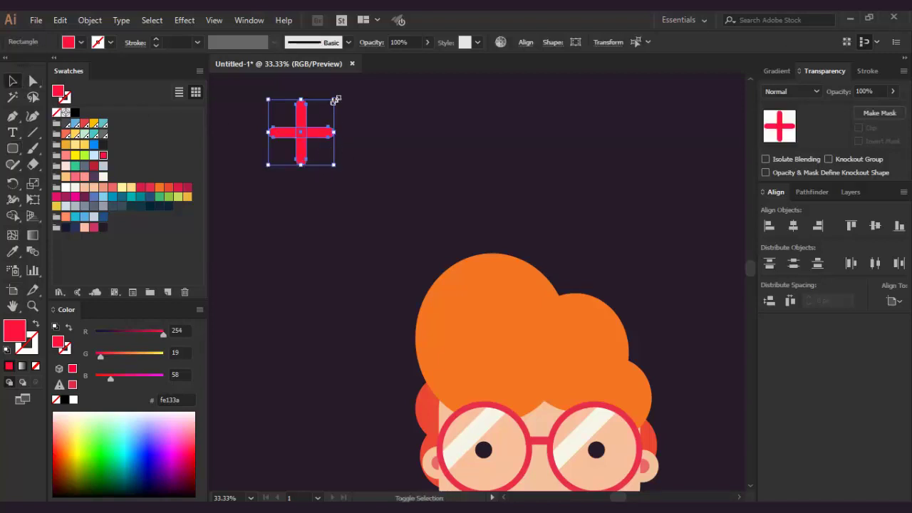
pyautogui.moveTo(333, 98)
pyautogui.mouseDown()
pyautogui.moveTo(299, 135)
pyautogui.moveTo(560, 290)
pyautogui.moveTo(349, 236)
pyautogui.mouseUp()
pyautogui.click(806, 192)
pyautogui.click(770, 225)
# - Colour the plus light yellow and make a red copy rotated into an x
pyautogui.scroll(-1, 310, 229)
pyautogui.scroll(-1, 373, 266)
pyautogui.click(122, 187)
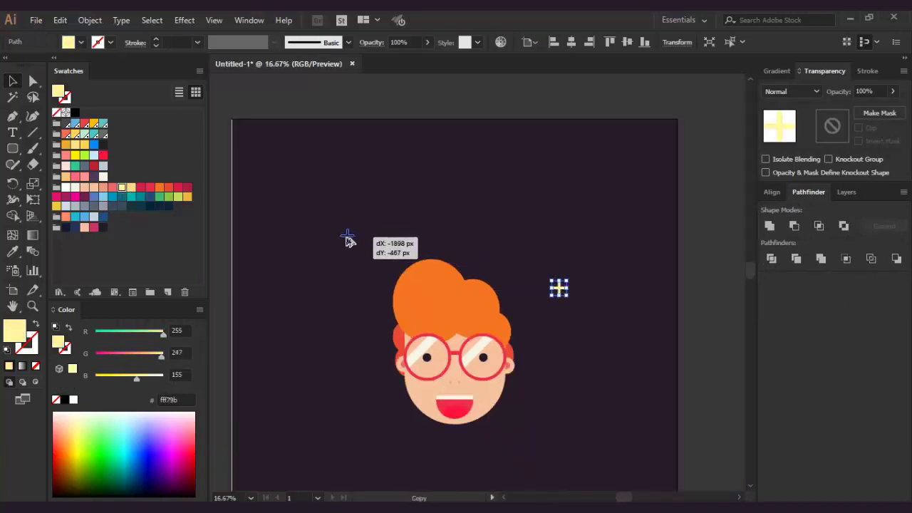
pyautogui.click(103, 154)
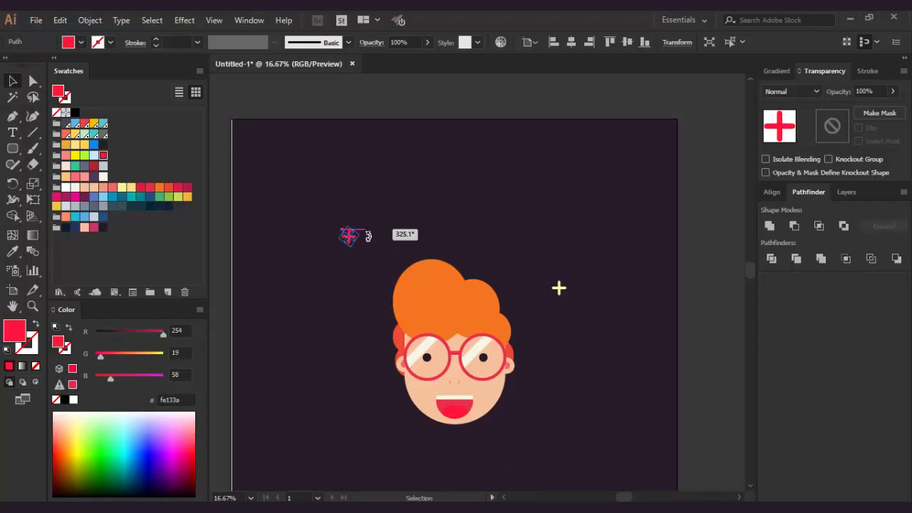
pyautogui.moveTo(369, 235); pyautogui.dragTo(324, 419)
pyautogui.click(347, 267)
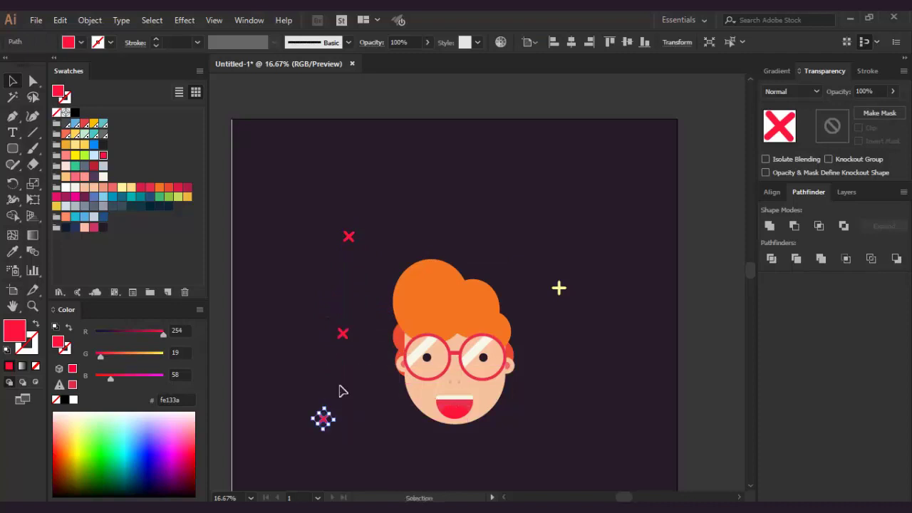
# - Rotate the lower copy back into a plus and colour it green
pyautogui.click(346, 383)
pyautogui.scroll(-2, 345, 378)
pyautogui.click(324, 370)
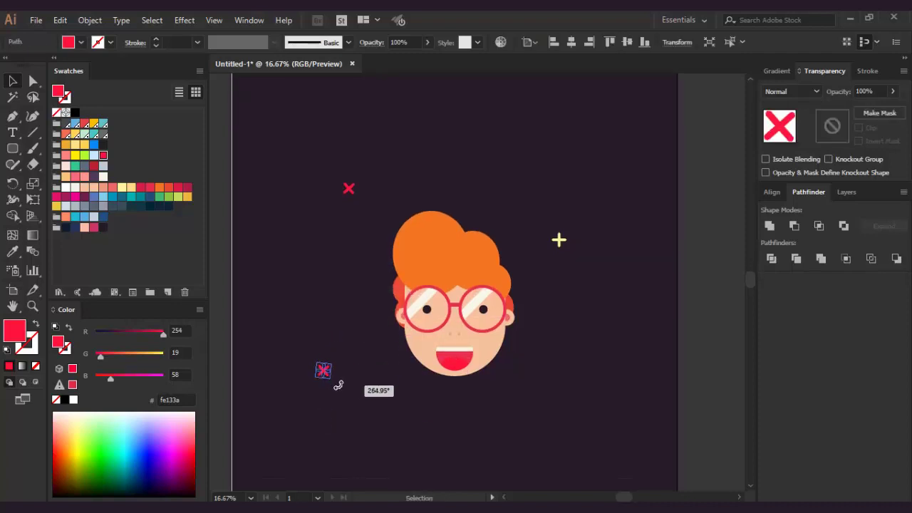
pyautogui.moveTo(339, 385); pyautogui.dragTo(338, 385)
pyautogui.click(169, 197)
pyautogui.click(301, 297)
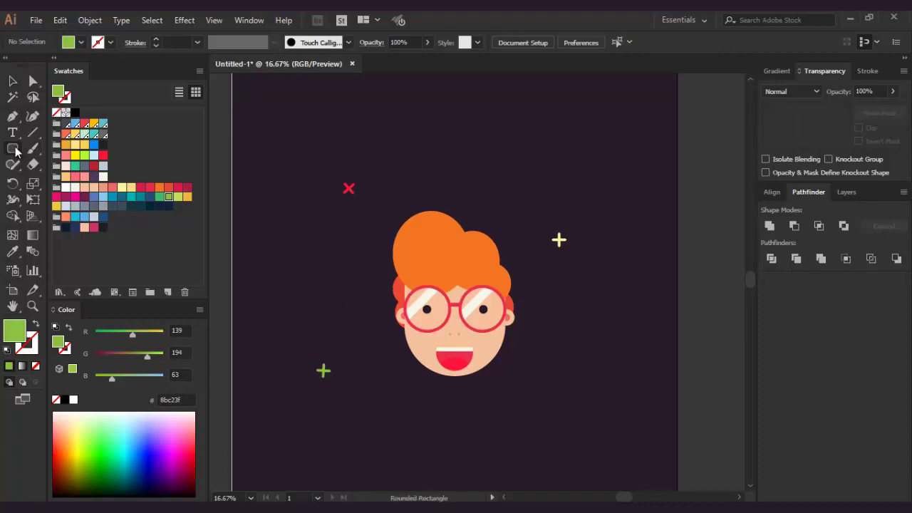
# - Make a small green ring from a circle with a dark centre, placed left of the face
pyautogui.moveTo(16, 151); pyautogui.dragTo(69, 179)
pyautogui.moveTo(287, 244)
pyautogui.mouseDown()
pyautogui.moveTo(401, 263)
pyautogui.moveTo(422, 279)
pyautogui.mouseUp()
pyautogui.scroll(4, 292, 248)
pyautogui.click(14, 81)
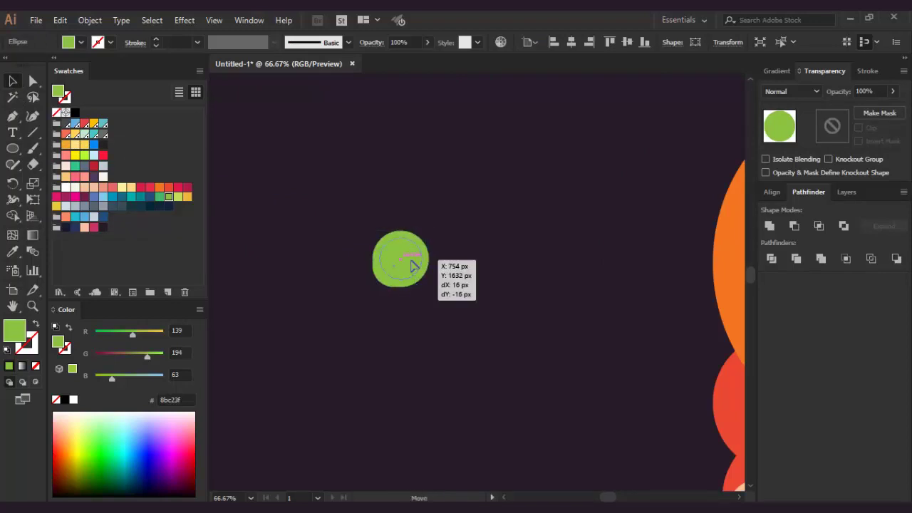
pyautogui.click(103, 227)
pyautogui.moveTo(336, 218); pyautogui.dragTo(438, 316)
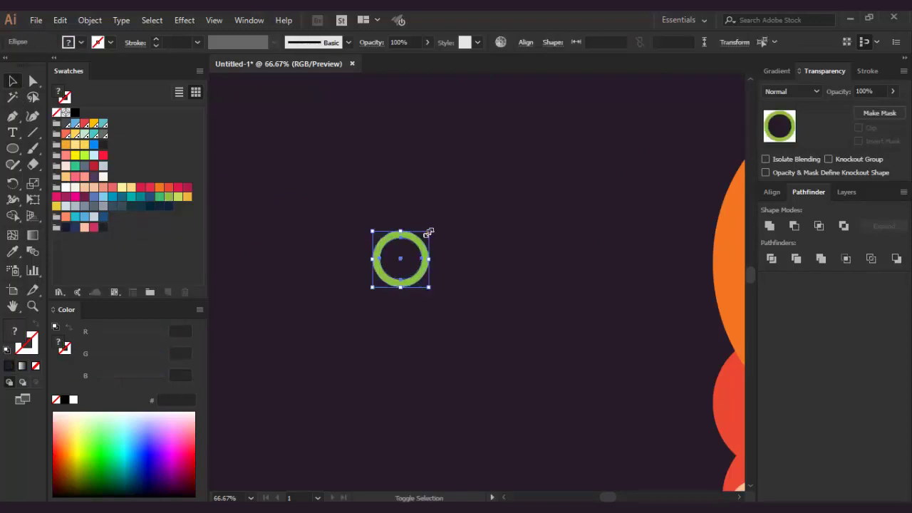
pyautogui.moveTo(427, 234)
pyautogui.mouseDown()
pyautogui.moveTo(408, 253)
pyautogui.moveTo(531, 216)
pyautogui.mouseUp()
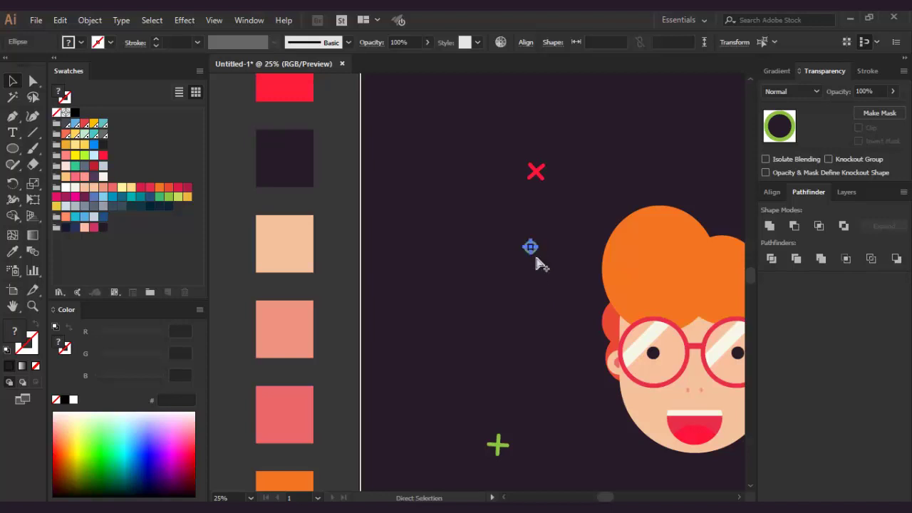
pyautogui.moveTo(533, 247); pyautogui.dragTo(563, 300)
pyautogui.hotkey('ctrl', '-')
pyautogui.click(556, 363)
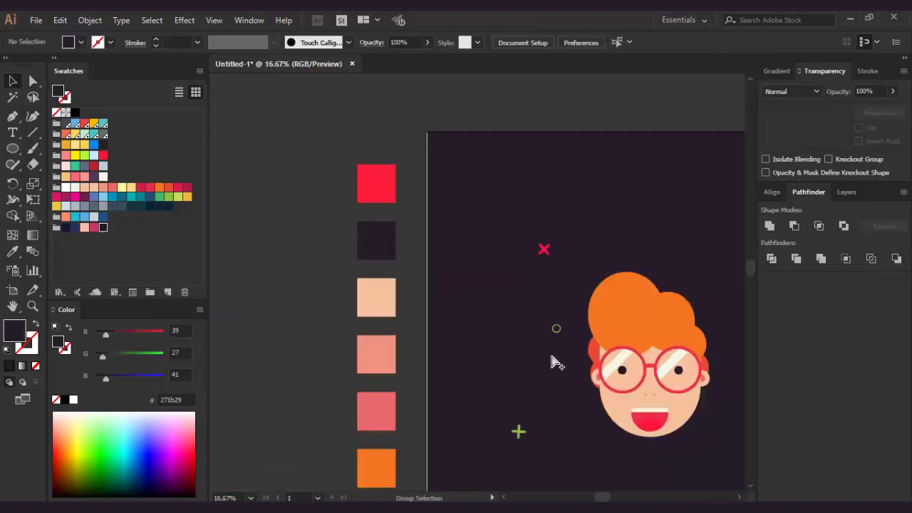
# - Copy the ring near the chin and turn it into an orange ring with a dark centre
pyautogui.hscroll(3, 565, 348)
pyautogui.click(460, 330)
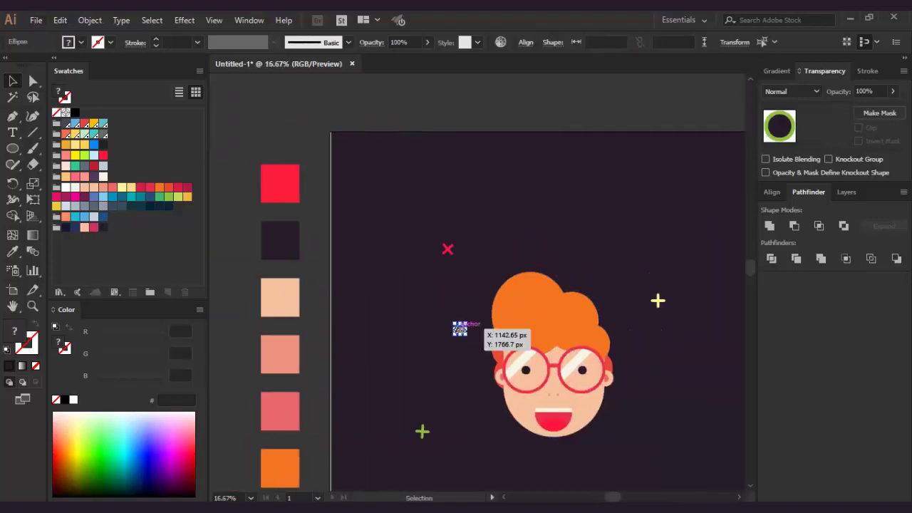
pyautogui.moveTo(460, 328); pyautogui.dragTo(627, 425)
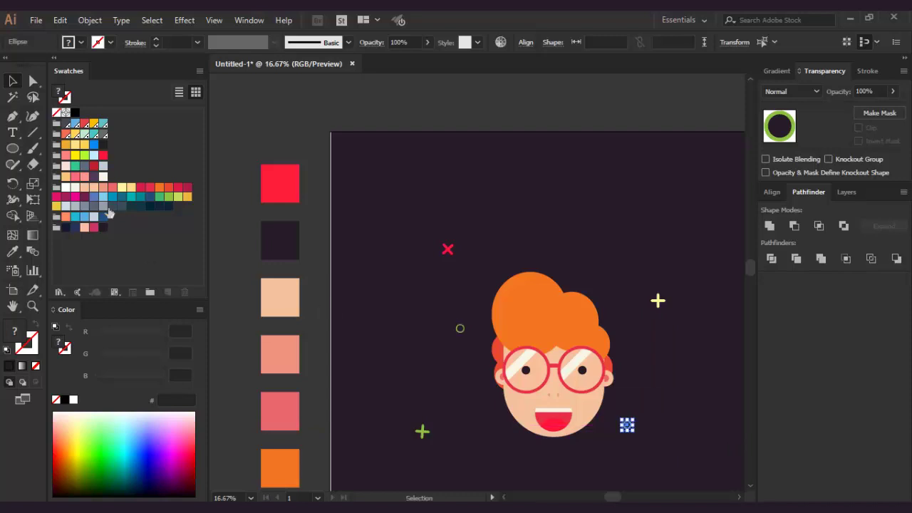
pyautogui.click(159, 188)
pyautogui.click(338, 247)
pyautogui.scroll(3, 639, 431)
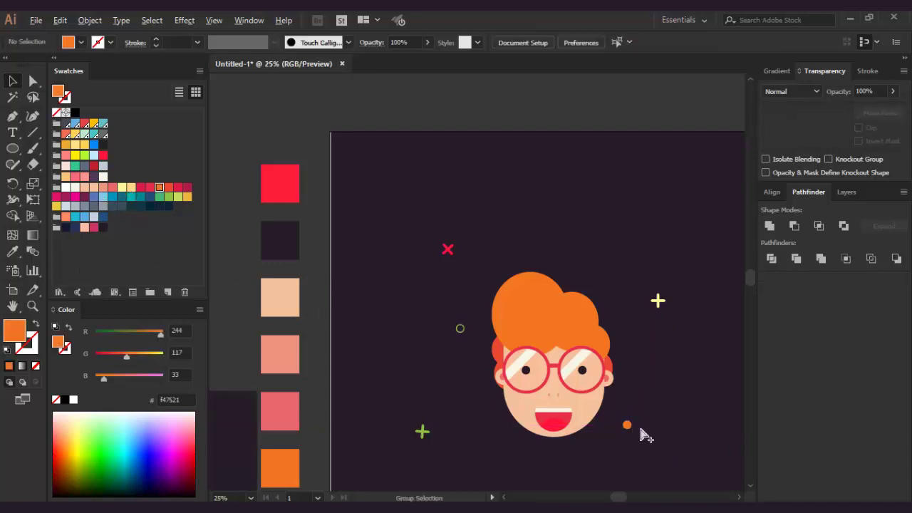
pyautogui.keyDown('ctrl'); pyautogui.click(601, 418); pyautogui.keyUp('ctrl')
pyautogui.click(606, 425)
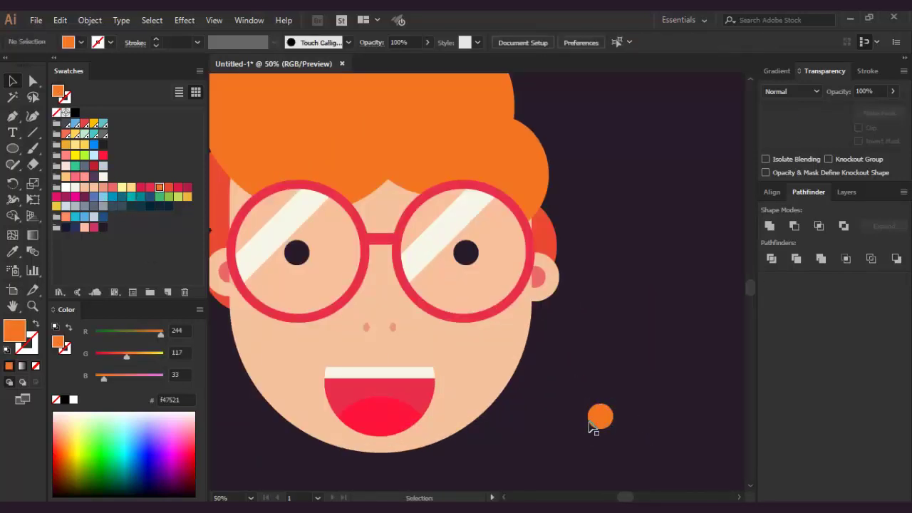
pyautogui.click(653, 447)
pyautogui.click(598, 416)
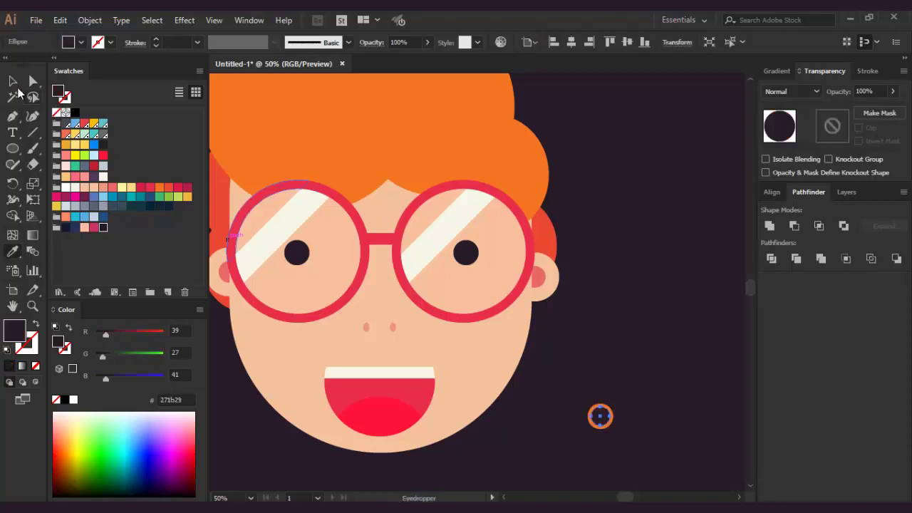
pyautogui.click(640, 417)
pyautogui.click(606, 426)
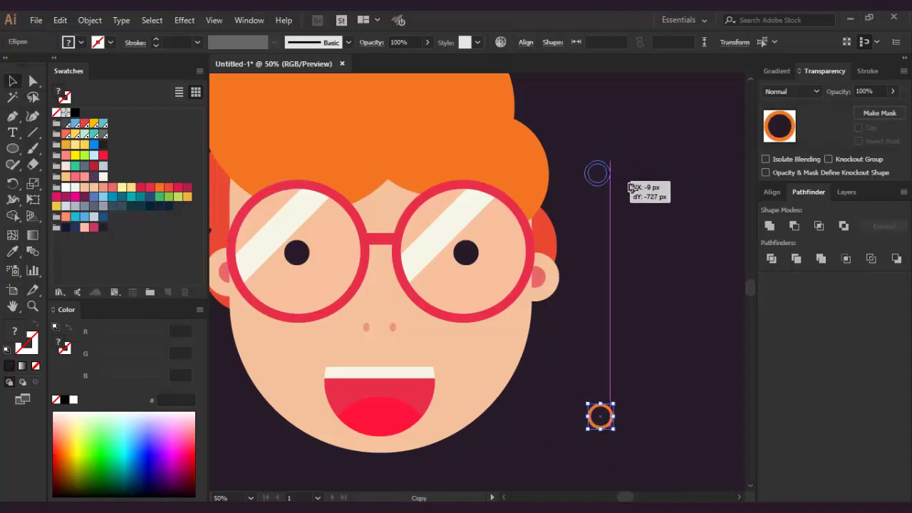
# - Place a copy of the orange ring up-right and fill it pink as a dot
pyautogui.moveTo(606, 426)
pyautogui.mouseDown()
pyautogui.moveTo(711, 185)
pyautogui.moveTo(471, 391)
pyautogui.mouseUp()
pyautogui.hotkey('ctrl', '-')
pyautogui.hotkey('ctrl', '-')
pyautogui.hotkey('ctrl', '-')
pyautogui.hotkey('ctrl', '+')
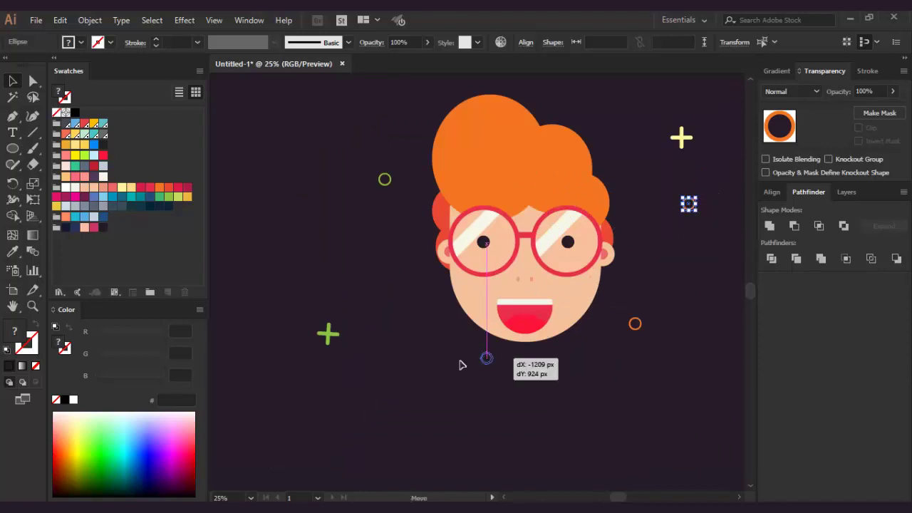
pyautogui.click(93, 227)
pyautogui.click(320, 322)
# - Draw a small rounded rectangle above the head, shrink it to a dot and colour it salmon
pyautogui.scroll(1, 468, 413)
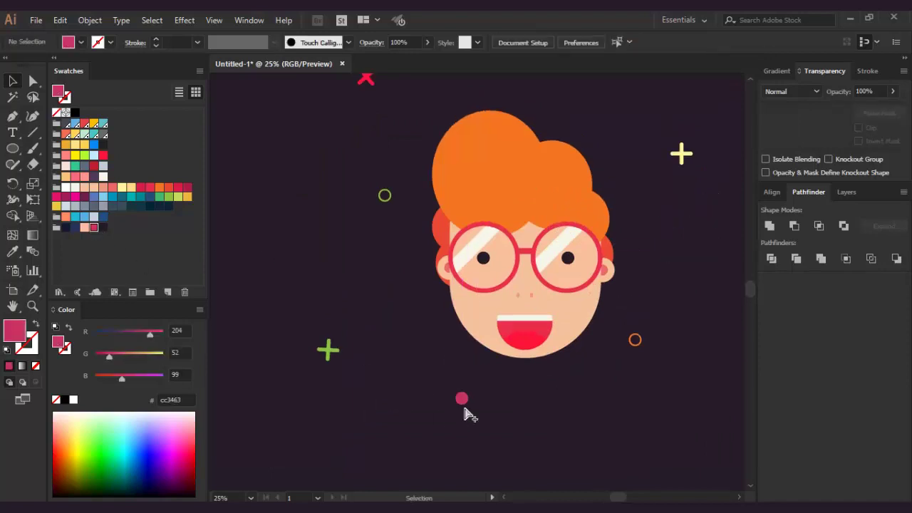
pyautogui.keyDown('alt'); pyautogui.scroll(-1, 468, 413); pyautogui.keyUp('alt')
pyautogui.moveTo(12, 148); pyautogui.dragTo(78, 165)
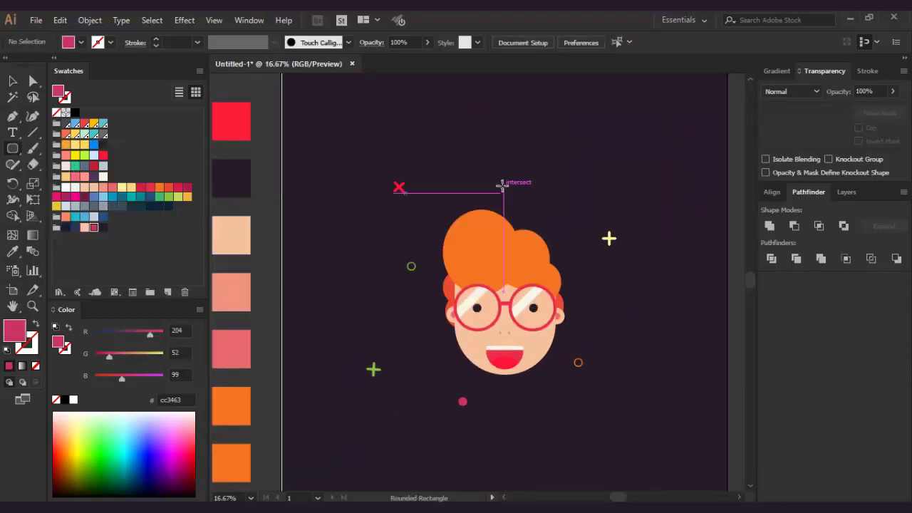
pyautogui.moveTo(497, 179); pyautogui.dragTo(536, 216)
pyautogui.click(536, 216)
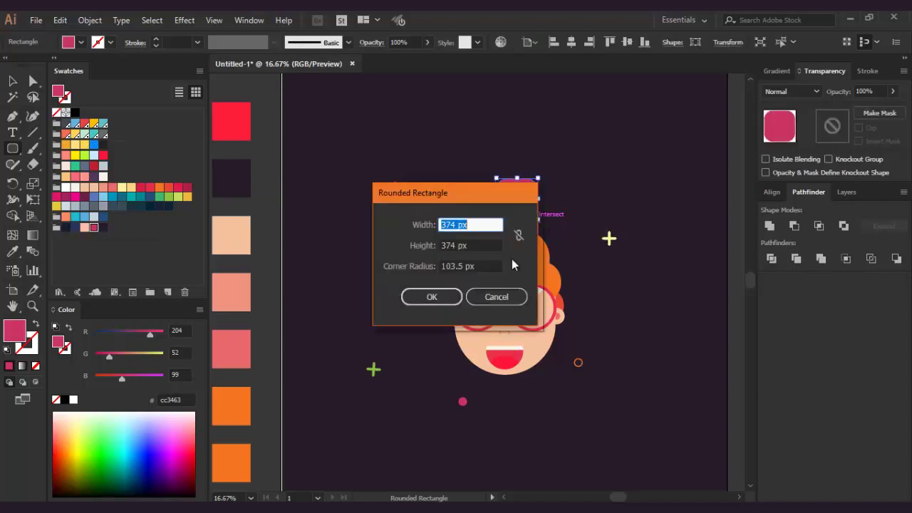
pyautogui.click(494, 298)
pyautogui.moveTo(497, 180); pyautogui.dragTo(524, 207)
pyautogui.keyDown('alt'); pyautogui.scroll(3, 517, 204); pyautogui.keyUp('alt')
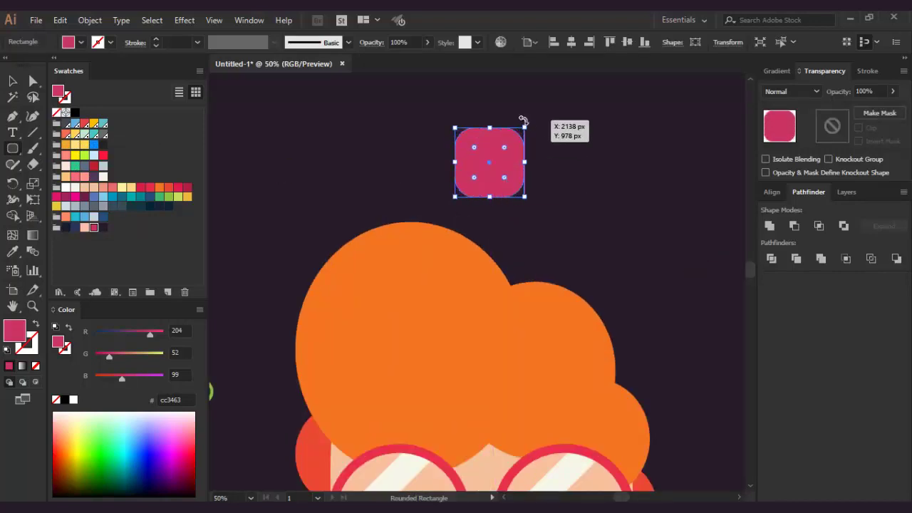
pyautogui.moveTo(524, 121); pyautogui.dragTo(499, 153)
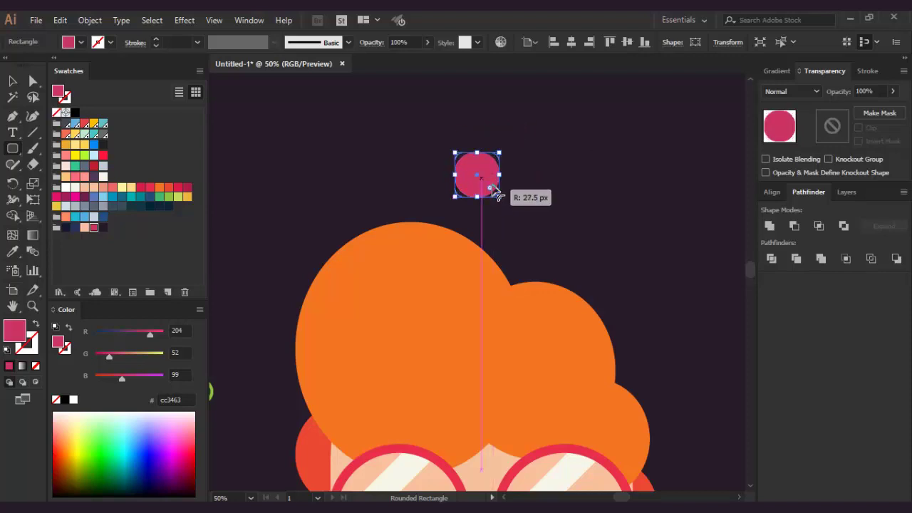
pyautogui.click(65, 156)
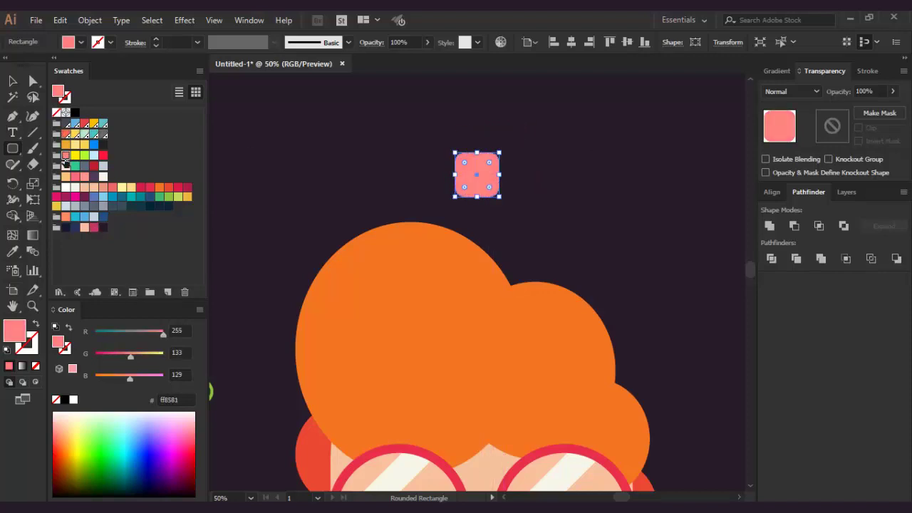
# - Move the salmon dot, make a small rounded square and colour it orange
pyautogui.keyDown('alt'); pyautogui.scroll(-3, 422, 172); pyautogui.keyUp('alt')
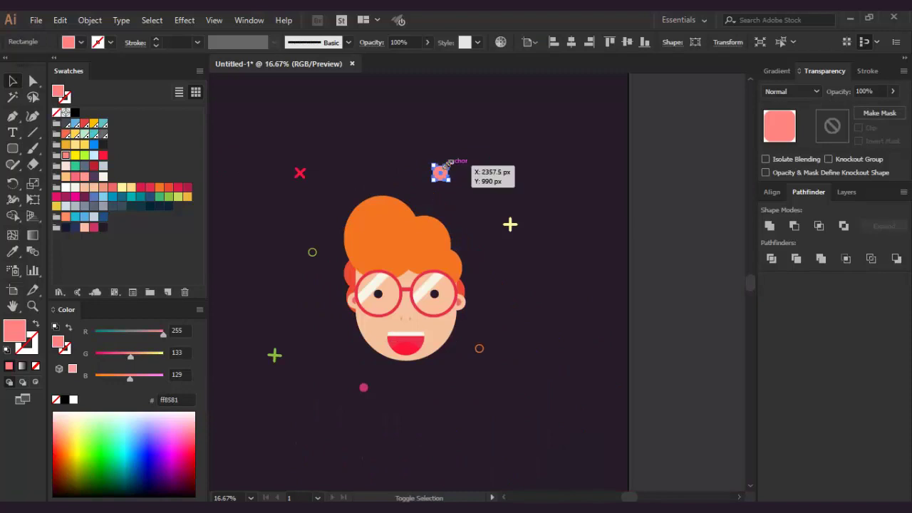
pyautogui.keyDown('alt'); pyautogui.scroll(3, 437, 171); pyautogui.keyUp('alt')
pyautogui.moveTo(440, 165); pyautogui.dragTo(422, 191)
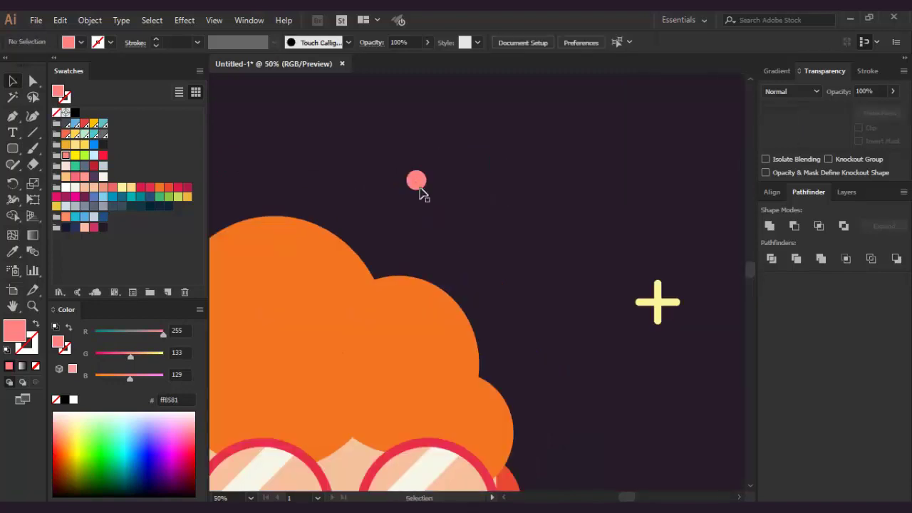
pyautogui.keyDown('alt'); pyautogui.scroll(2, 419, 188); pyautogui.keyUp('alt')
pyautogui.click(421, 180)
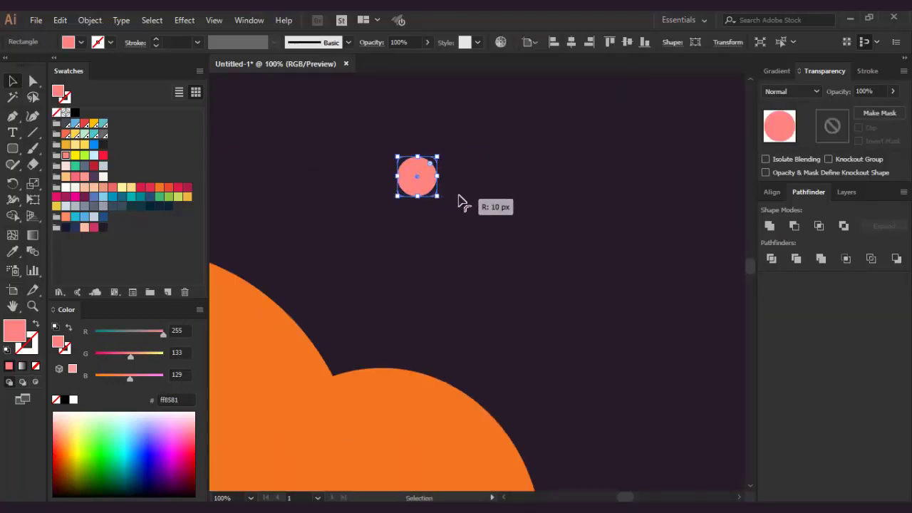
pyautogui.moveTo(459, 202)
pyautogui.mouseDown()
pyautogui.moveTo(472, 204)
pyautogui.moveTo(607, 383)
pyautogui.moveTo(219, 384)
pyautogui.mouseUp()
pyautogui.keyDown('alt'); pyautogui.scroll(-6, 472, 204); pyautogui.keyUp('alt')
pyautogui.keyDown('alt'); pyautogui.scroll(2, 489, 230); pyautogui.keyUp('alt')
pyautogui.click(66, 216)
pyautogui.keyDown('alt'); pyautogui.scroll(-1, 304, 430); pyautogui.keyUp('alt')
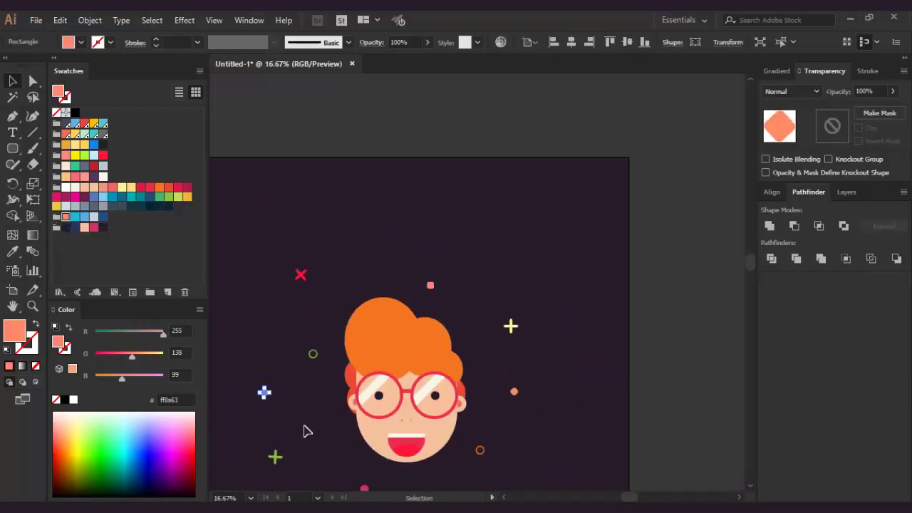
pyautogui.scroll(-3, 304, 430)
# - Reposition the pink dot, salmon dot, green ring, red X and pink square around the head
pyautogui.moveTo(275, 408); pyautogui.dragTo(301, 407)
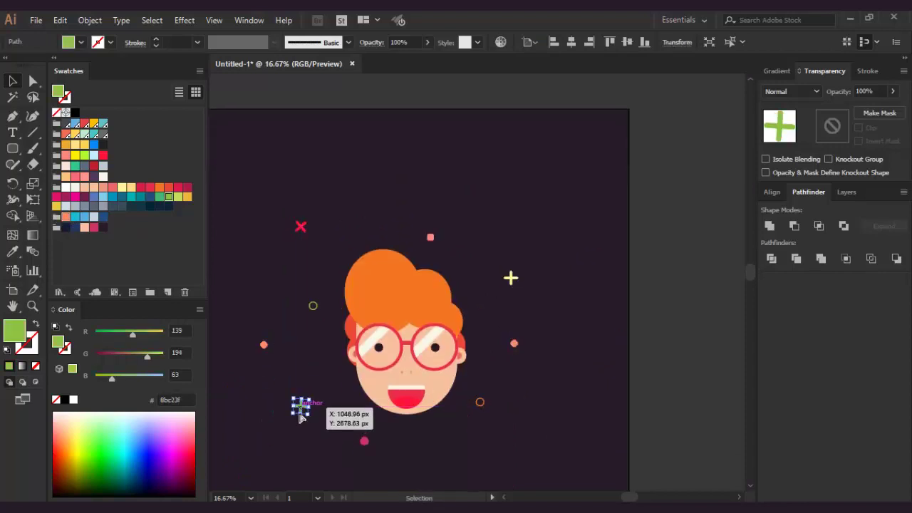
pyautogui.keyDown('alt'); pyautogui.moveTo(365, 441); pyautogui.dragTo(390, 448); pyautogui.keyUp('alt')
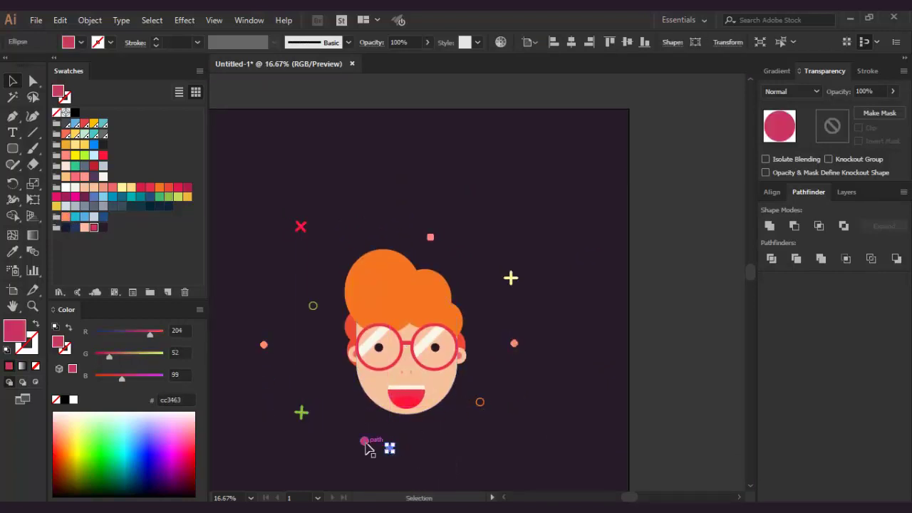
pyautogui.moveTo(264, 345); pyautogui.dragTo(281, 350)
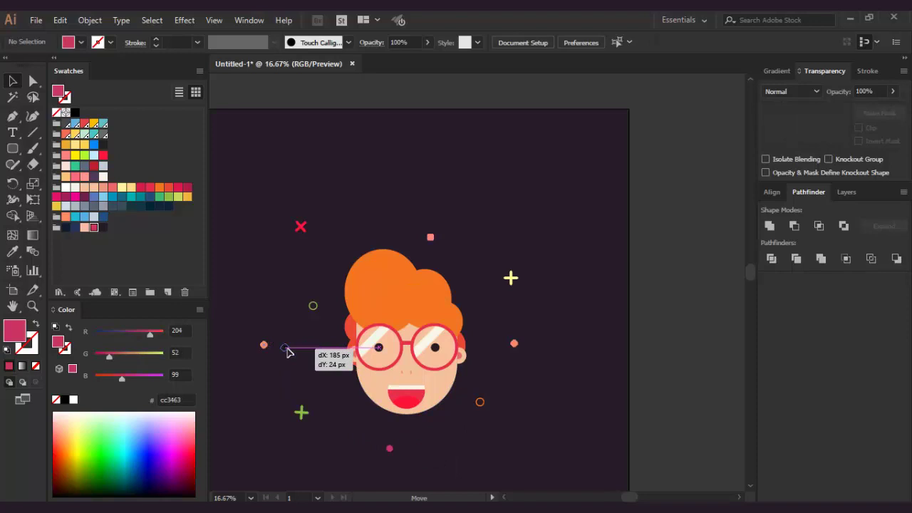
pyautogui.click(313, 306)
pyautogui.keyDown('shift'); pyautogui.click(313, 307); pyautogui.keyUp('shift')
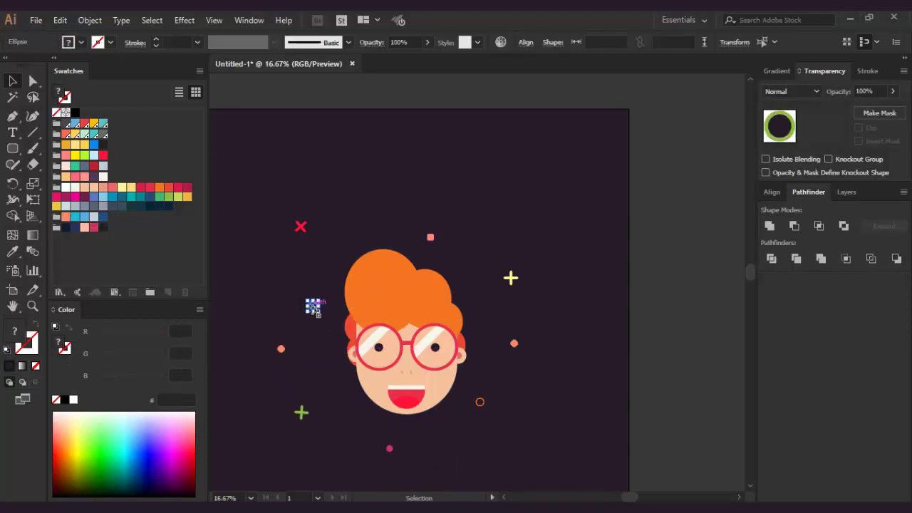
pyautogui.moveTo(326, 305); pyautogui.dragTo(335, 302)
pyautogui.moveTo(301, 226); pyautogui.dragTo(317, 238)
pyautogui.moveTo(430, 236); pyautogui.dragTo(421, 227)
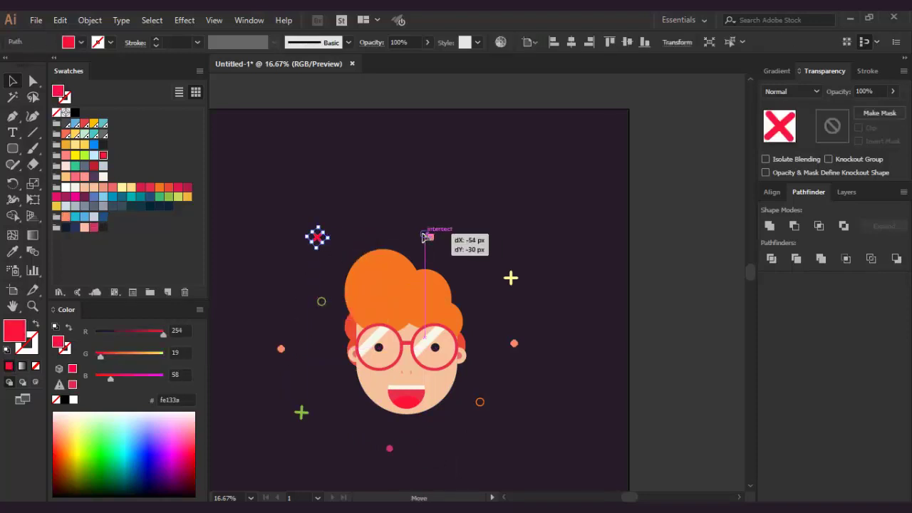
# - Shift the yellow plus, salmon dots, orange ring, pink dot and green plus, then fit the artboard
pyautogui.moveTo(510, 278); pyautogui.dragTo(492, 278)
pyautogui.moveTo(513, 343); pyautogui.dragTo(521, 337)
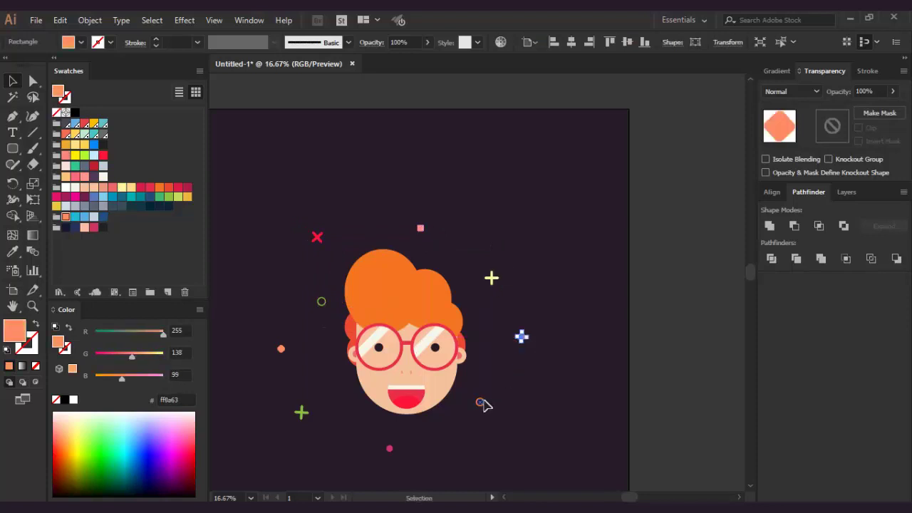
pyautogui.moveTo(480, 402); pyautogui.dragTo(487, 403)
pyautogui.moveTo(389, 454); pyautogui.dragTo(387, 448)
pyautogui.moveTo(484, 402); pyautogui.dragTo(491, 398)
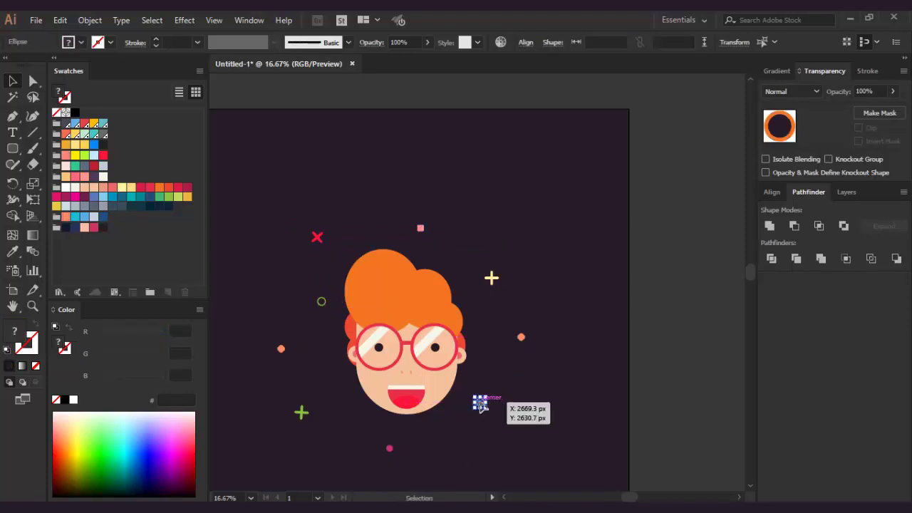
pyautogui.moveTo(389, 449); pyautogui.dragTo(424, 443)
pyautogui.click(499, 447)
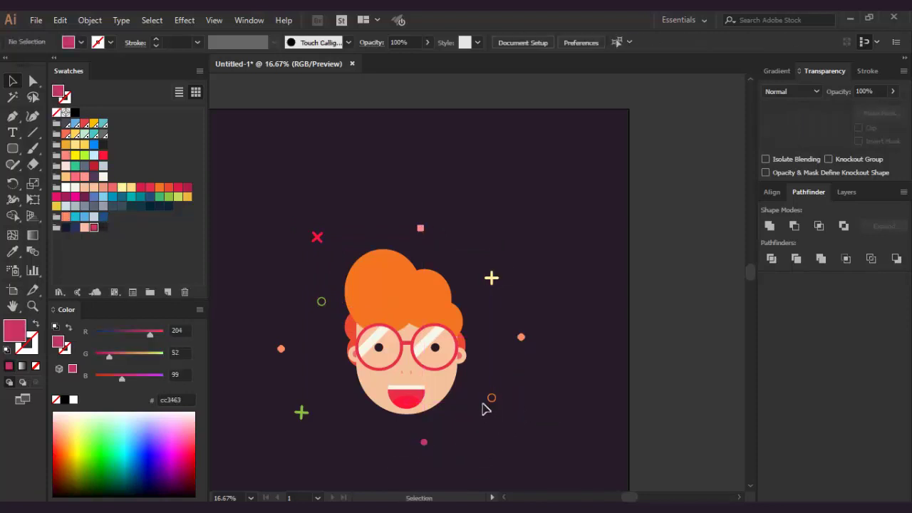
pyautogui.moveTo(302, 412); pyautogui.dragTo(323, 425)
pyautogui.moveTo(280, 349); pyautogui.dragTo(281, 359)
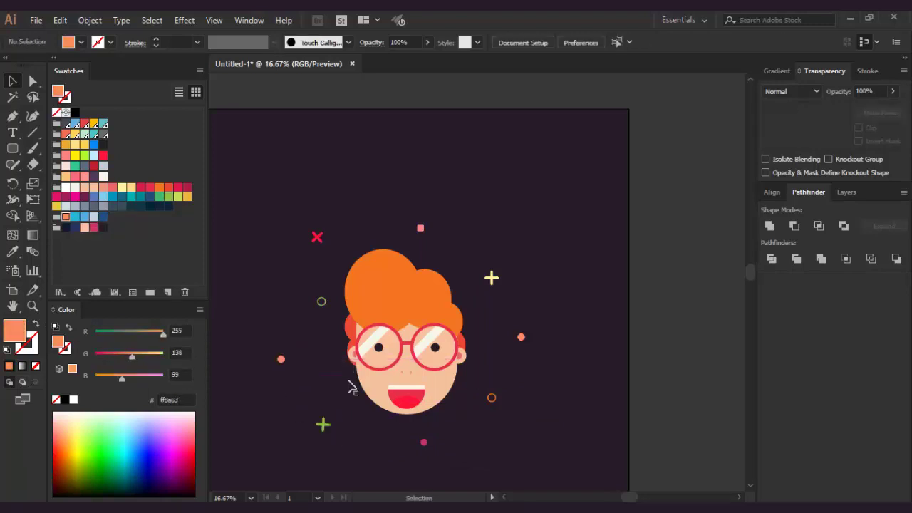
pyautogui.hotkey('ctrl', '0')
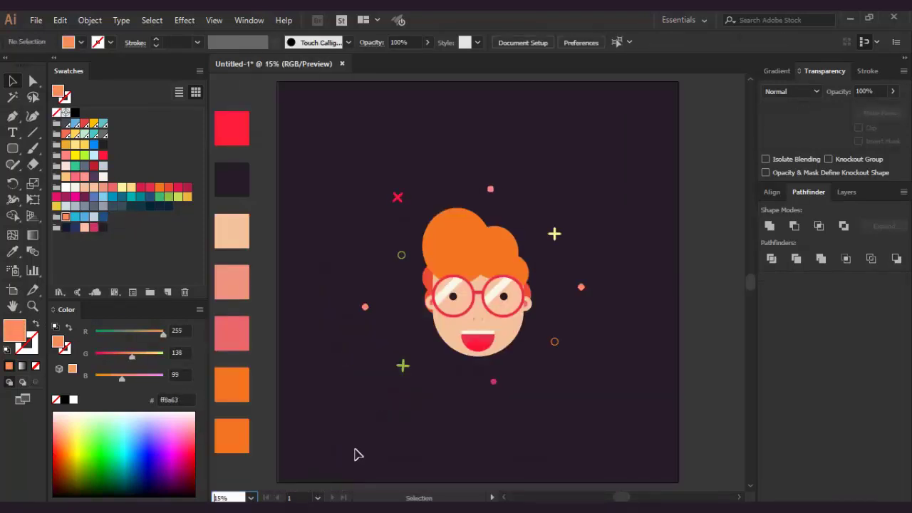